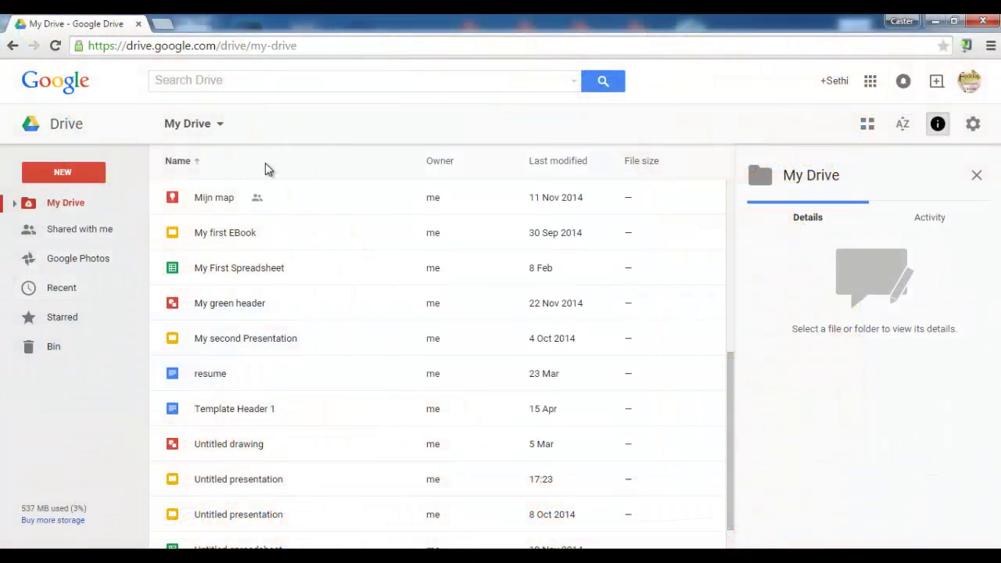
Open the New menu in My Drive to pick a new file type
left_click(69, 173)
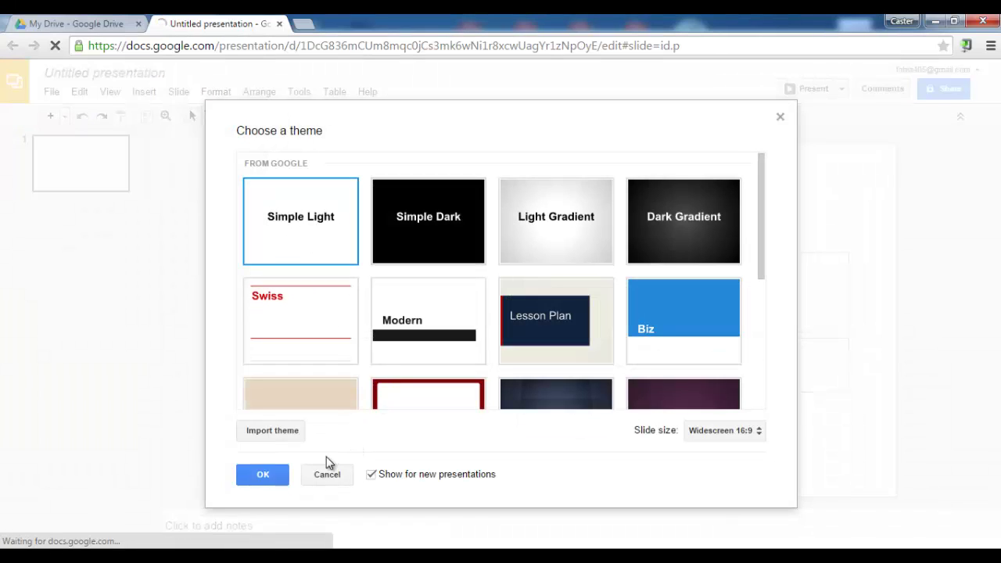
Dismiss the theme panel and rename the presentation 'interactive presentation tree'
left_click(328, 472)
left_click(112, 75)
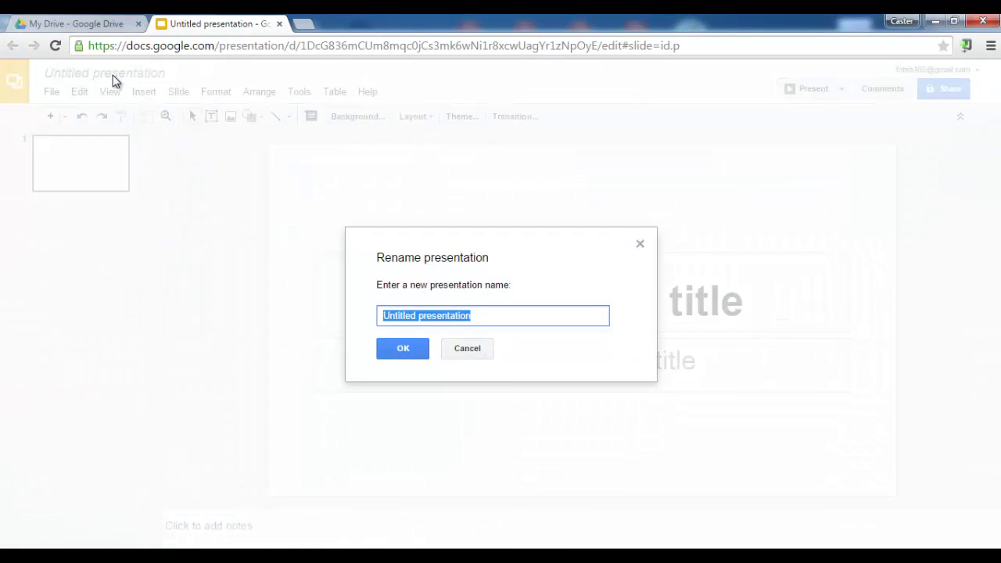
type("teractiv")
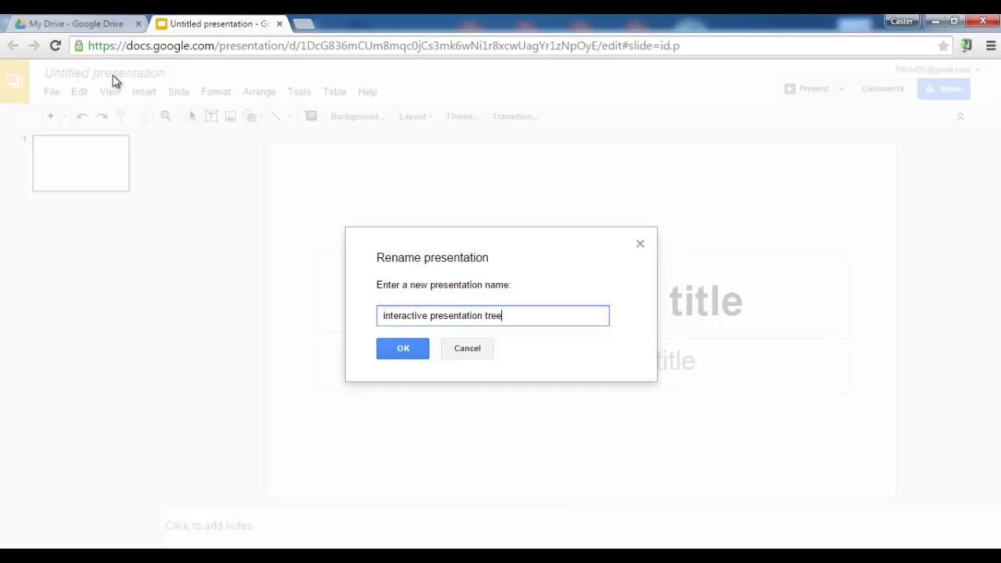
key("Return")
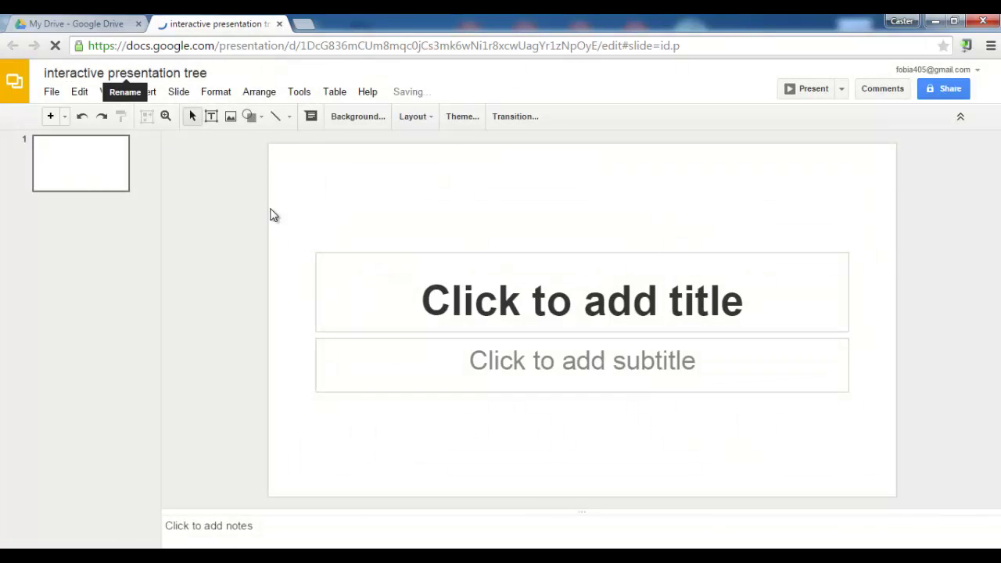
Delete the title and subtitle placeholders from slide 1, then reload the page
left_click(380, 297)
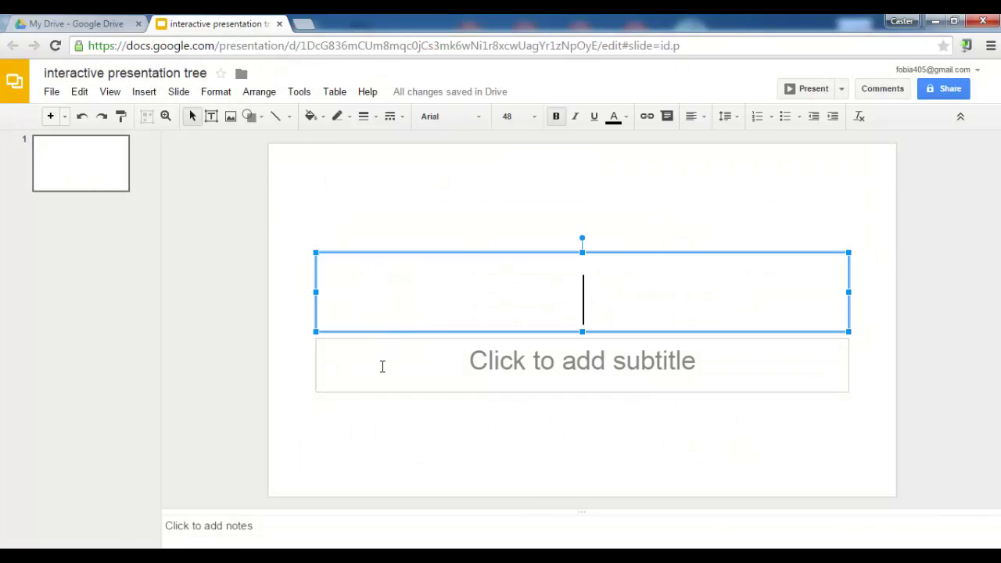
left_click(381, 367, "shift")
key("Delete")
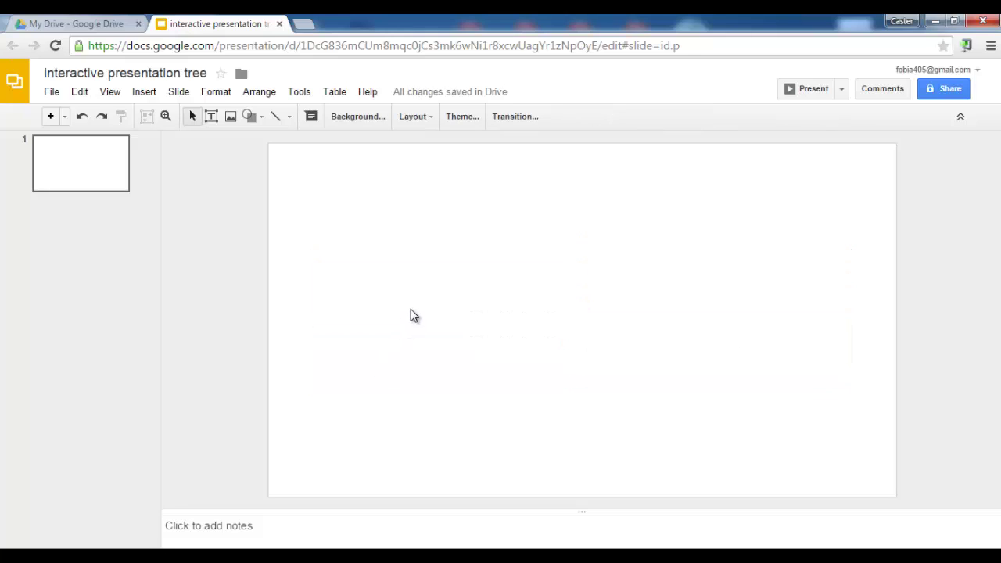
key("F5")
Search images for 'tree with roots' and insert the green tree clipart
left_click(146, 92)
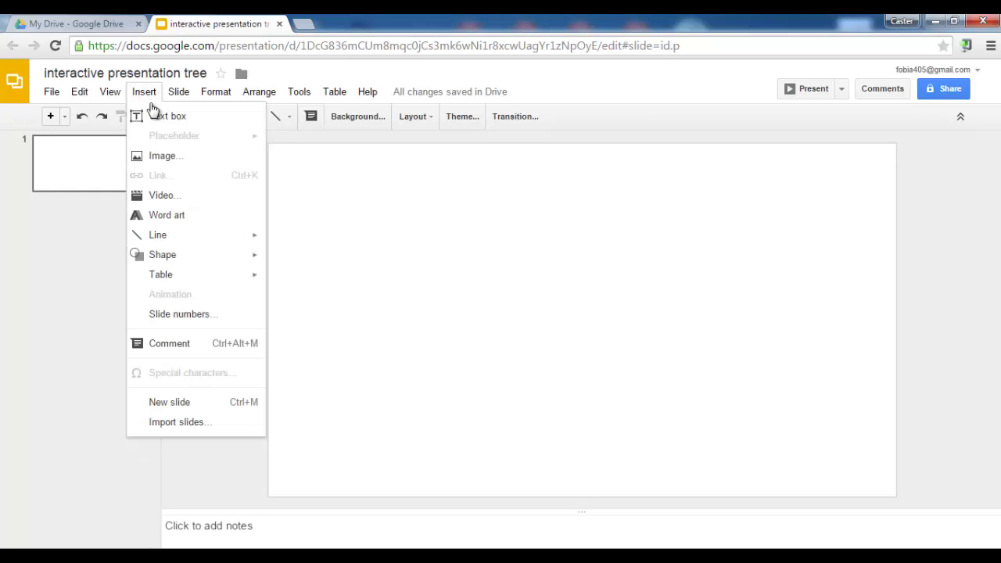
left_click(169, 158)
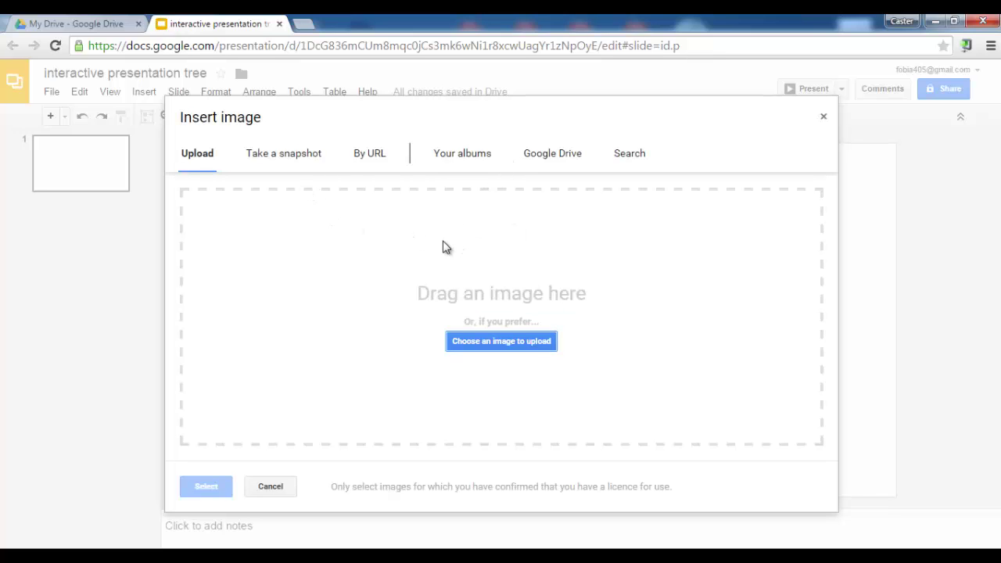
left_click(624, 154)
type("tree with roots")
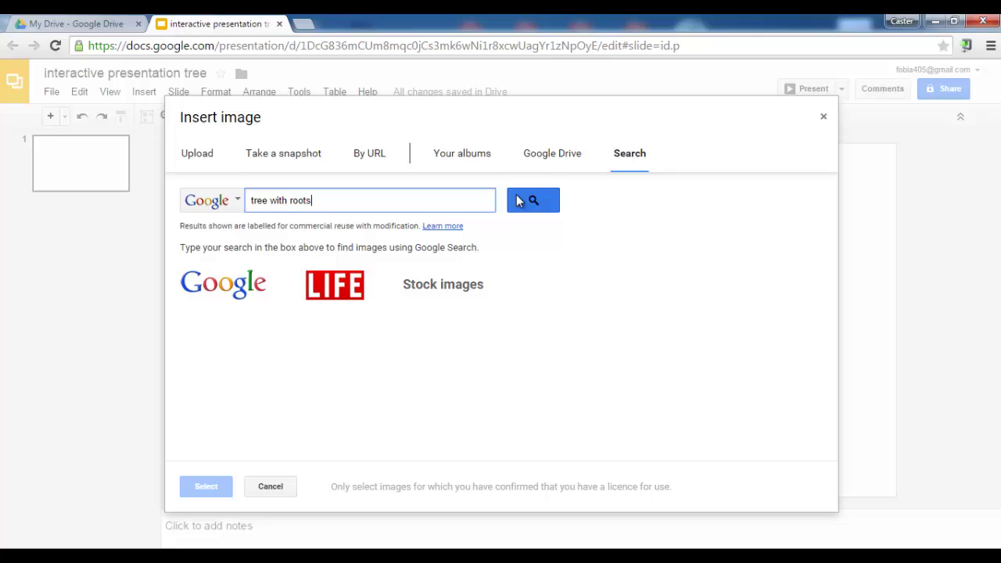
left_click(516, 201)
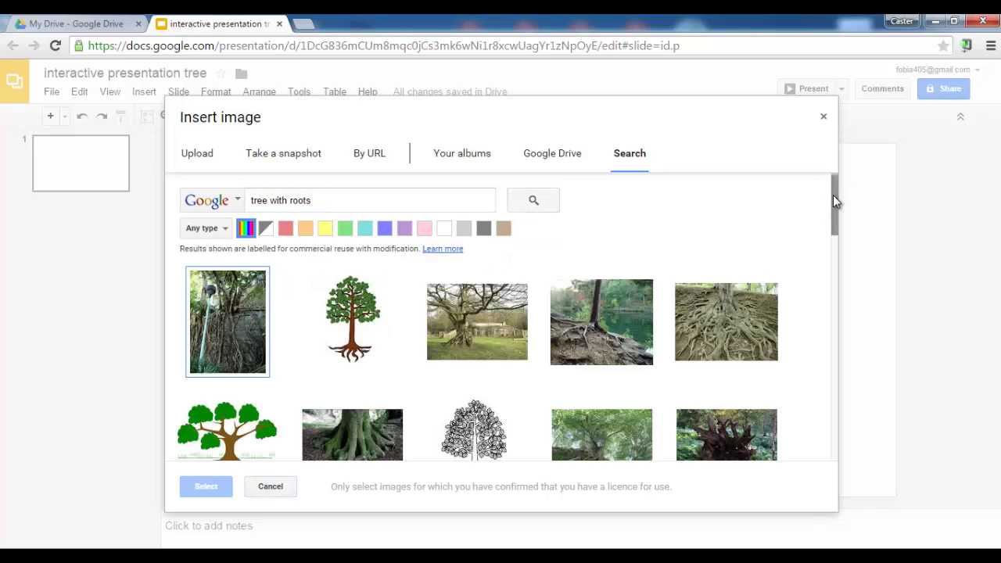
left_click_drag(833, 195, 835, 414)
left_click(356, 320)
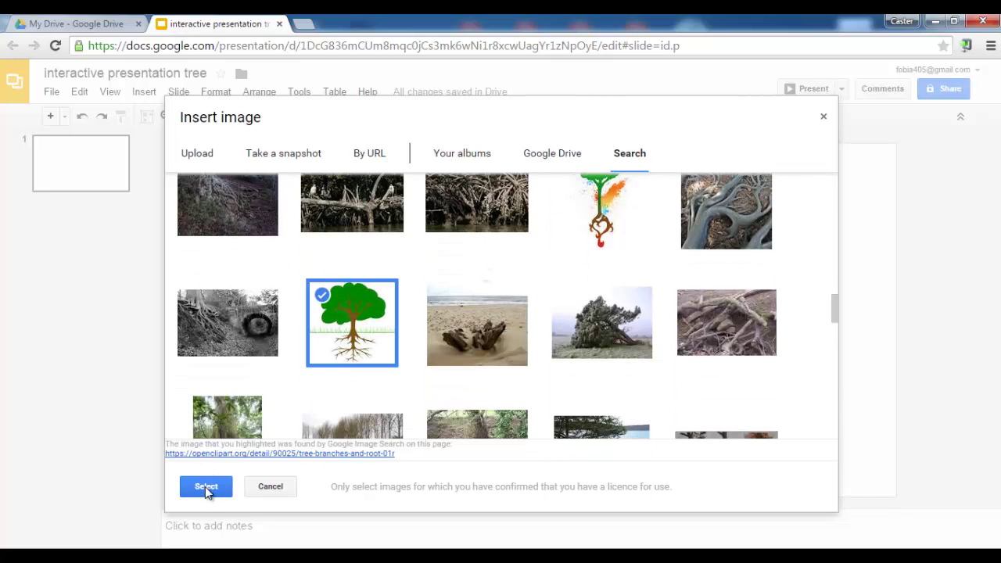
left_click(205, 486)
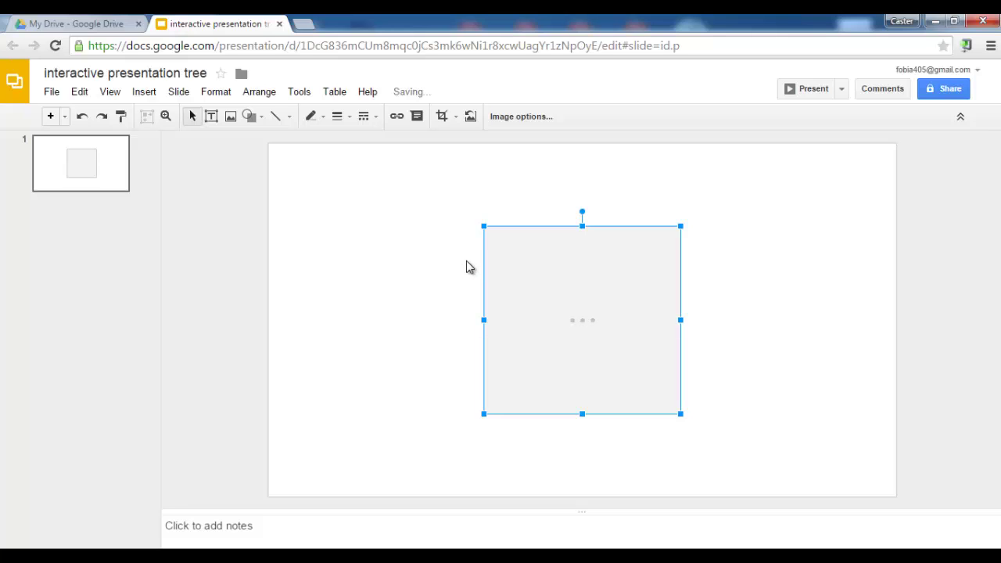
Enlarge the tree image from opposite corners and move it to the slide's left side
left_click_drag(482, 225, 400, 180)
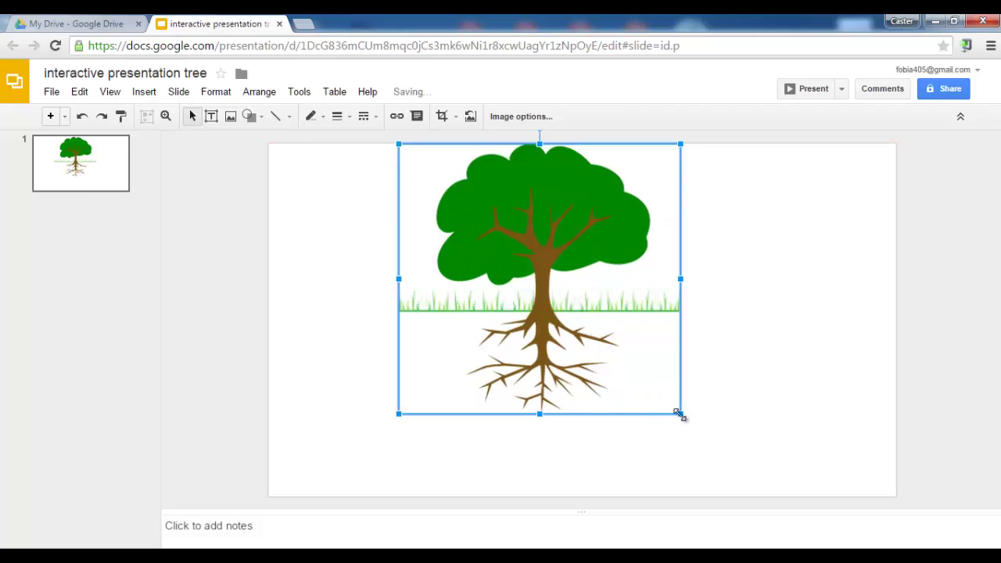
left_click_drag(681, 413, 763, 448)
left_click(845, 339)
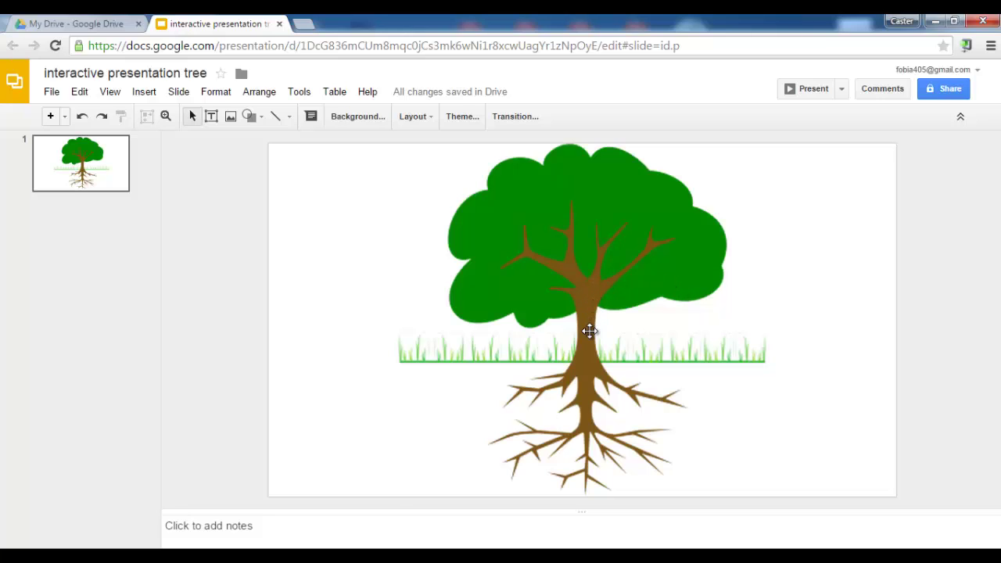
left_click_drag(590, 331, 474, 331)
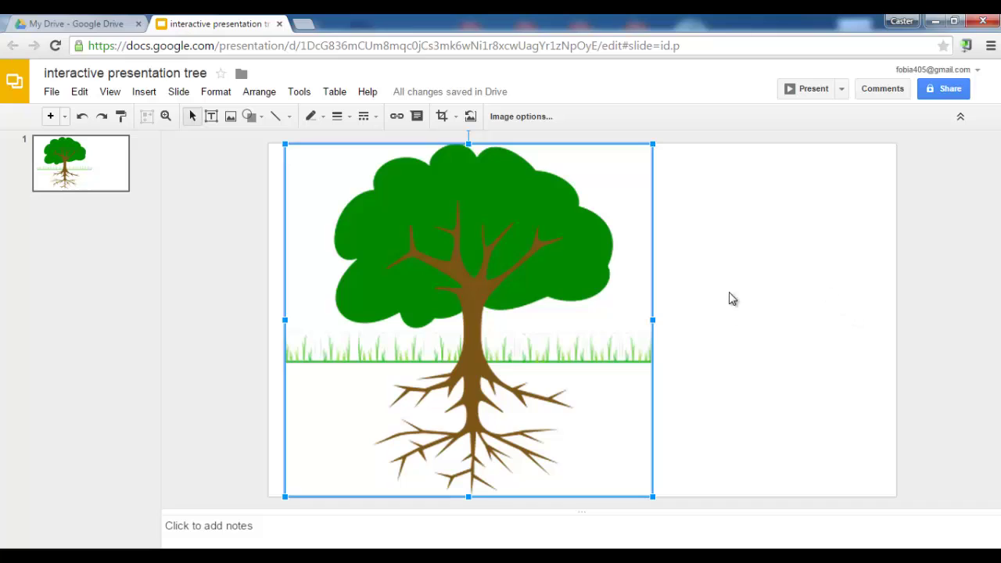
left_click(764, 317)
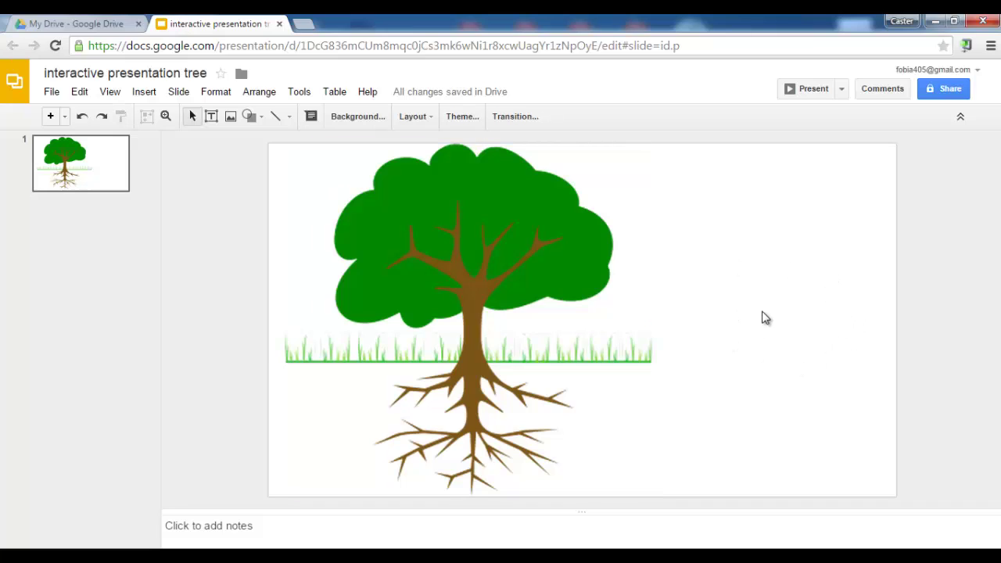
Trace a closed polyline around the tree's green crown
left_click(263, 117)
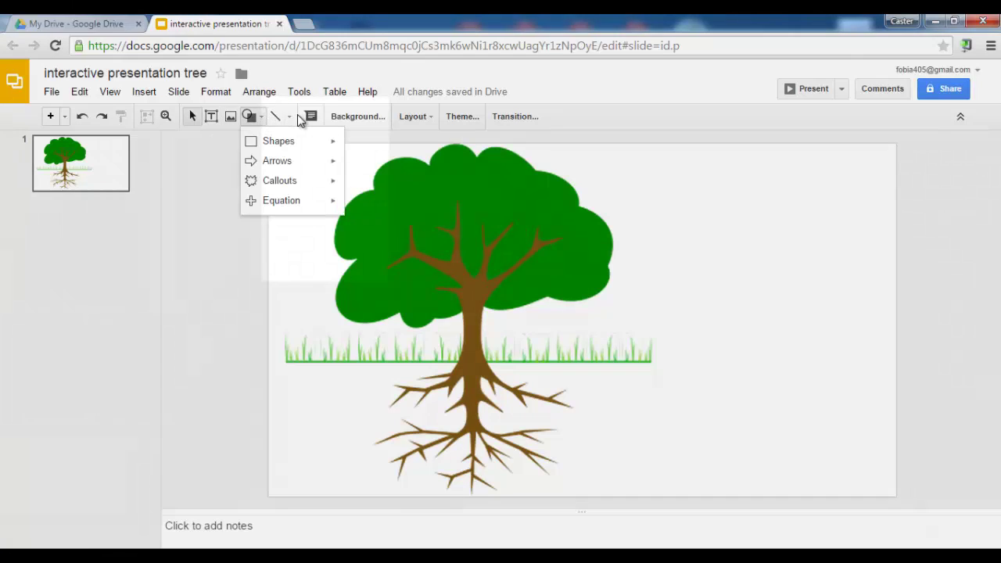
left_click(290, 118)
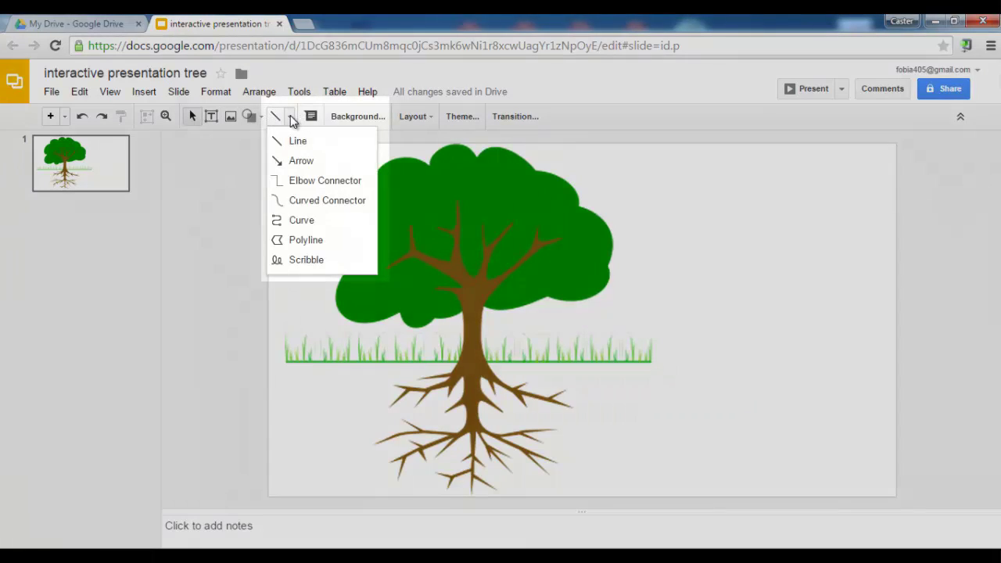
left_click(306, 240)
left_click(332, 233)
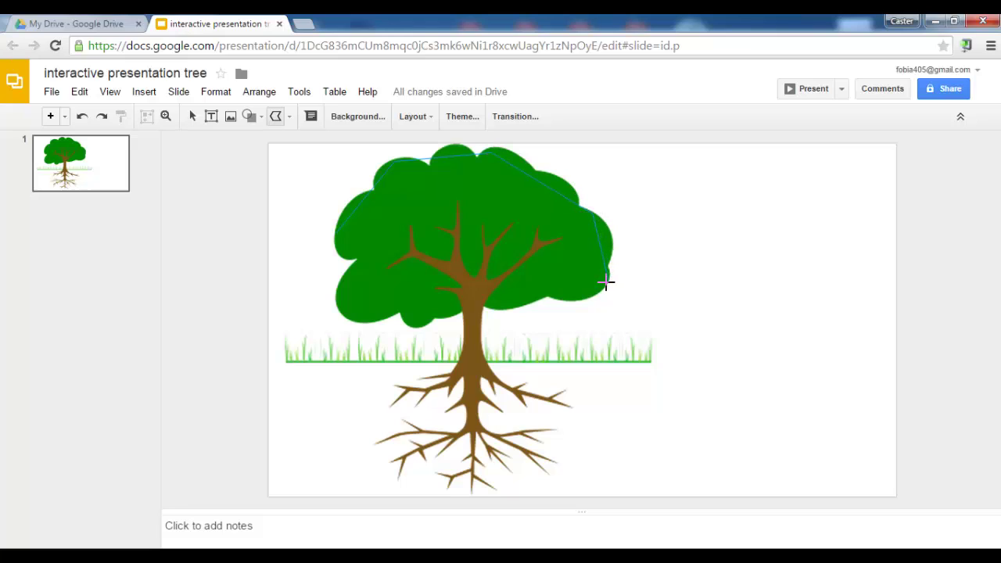
left_click(607, 281)
left_click(343, 318)
left_click(335, 231)
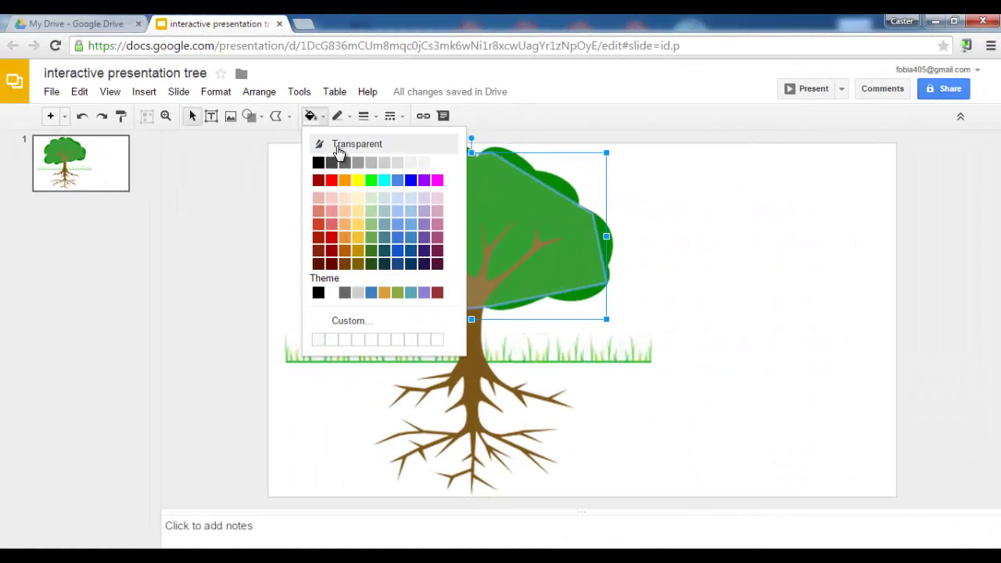
Make the crown shape's fill transparent and confirm it can still be selected
left_click(348, 144)
left_click(679, 258)
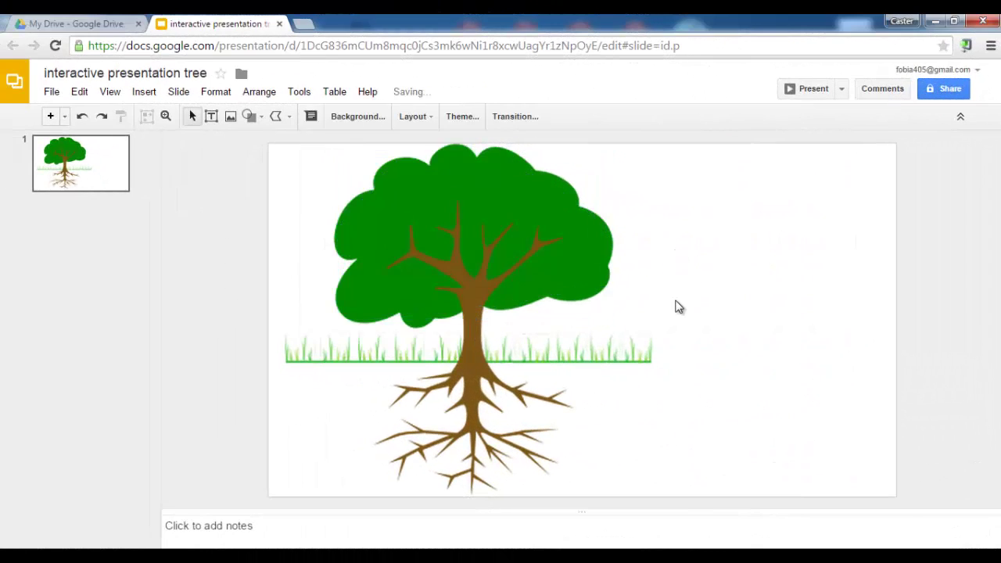
left_click(488, 228)
left_click(717, 249)
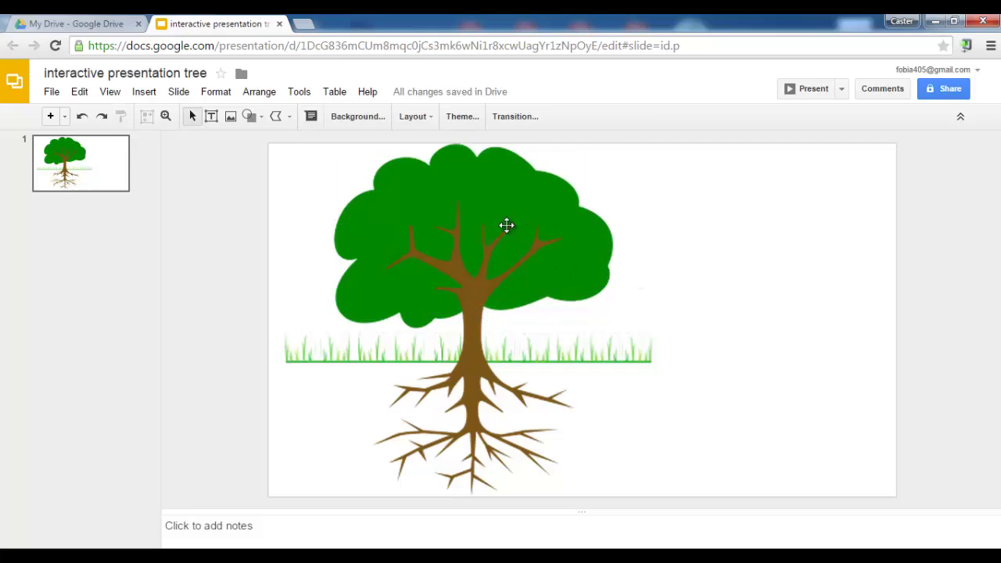
left_click(475, 227)
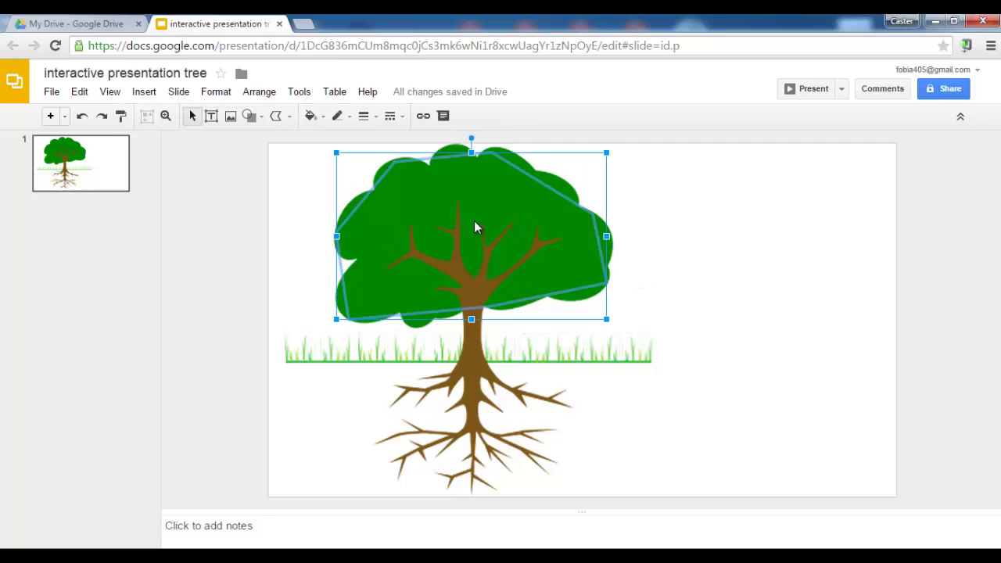
left_click(686, 253)
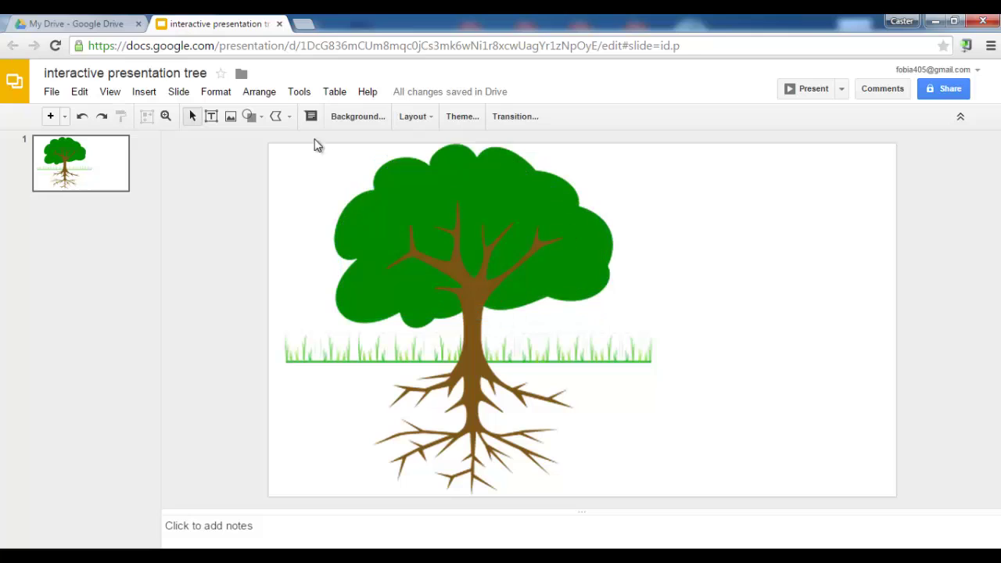
Close a polyline around the trunk and make its fill and outline transparent
left_click(289, 116)
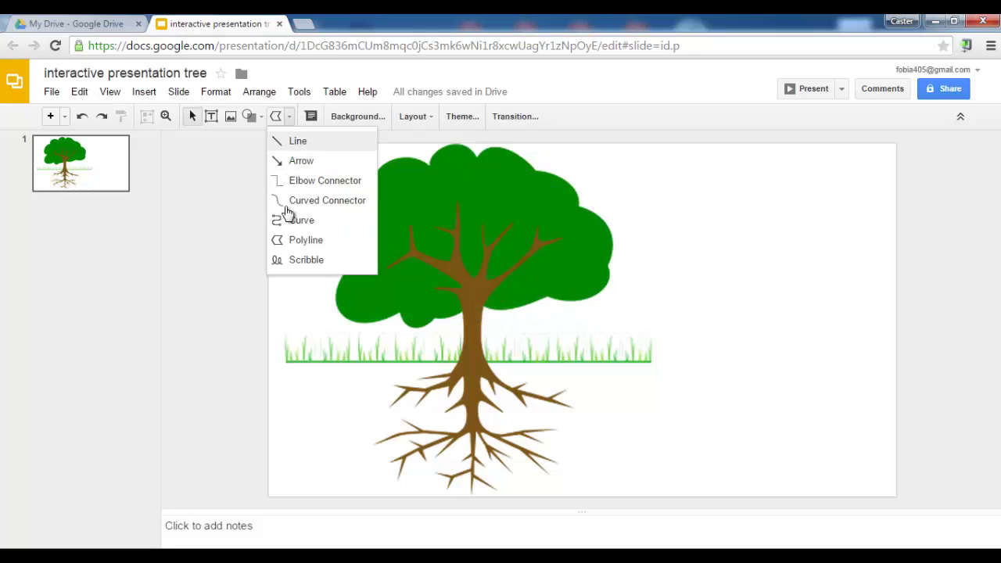
left_click(304, 240)
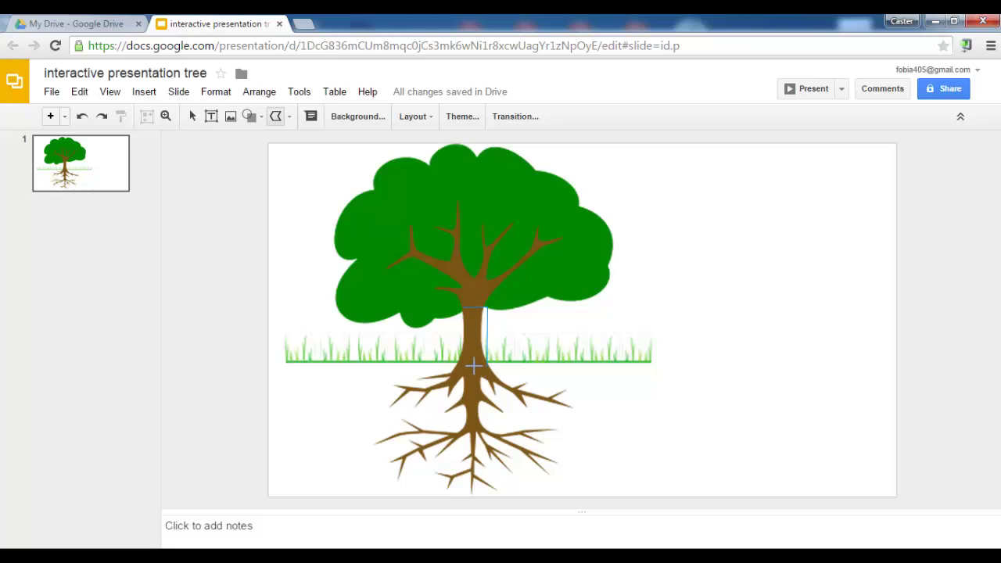
left_click(462, 305)
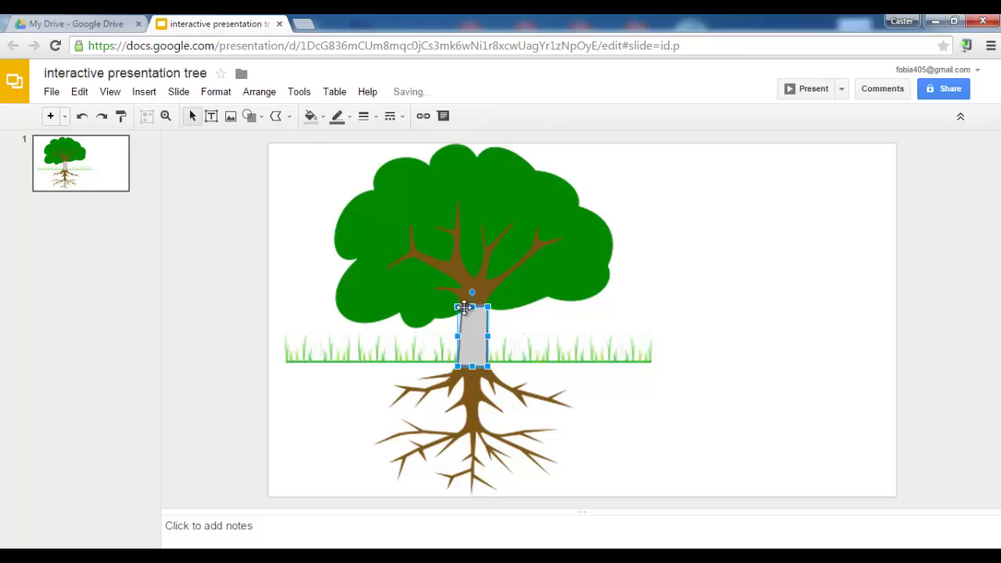
left_click(312, 117)
left_click(331, 145)
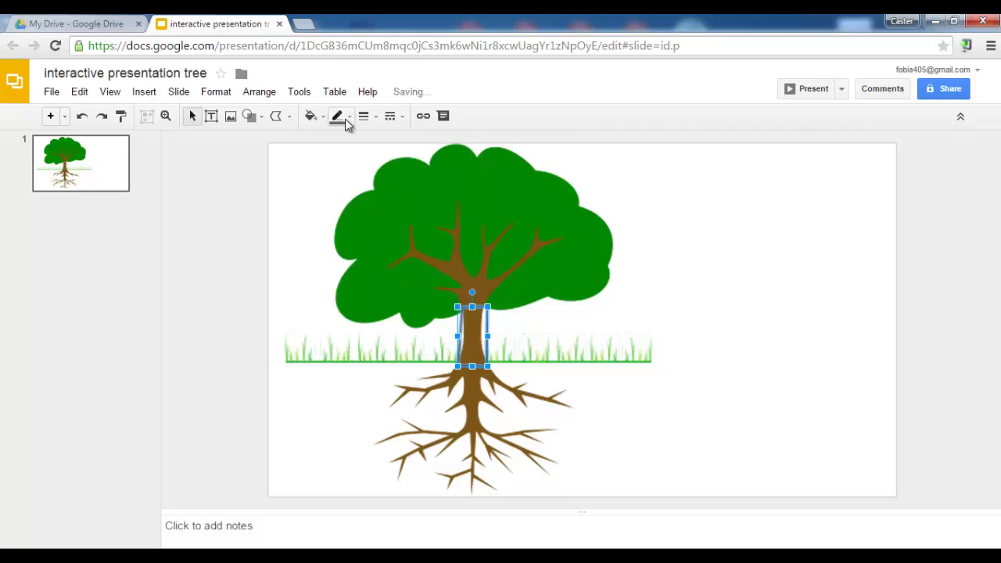
left_click(337, 116)
left_click(352, 143)
Trace a polyline around the roots and make its fill and outline transparent
left_click(290, 117)
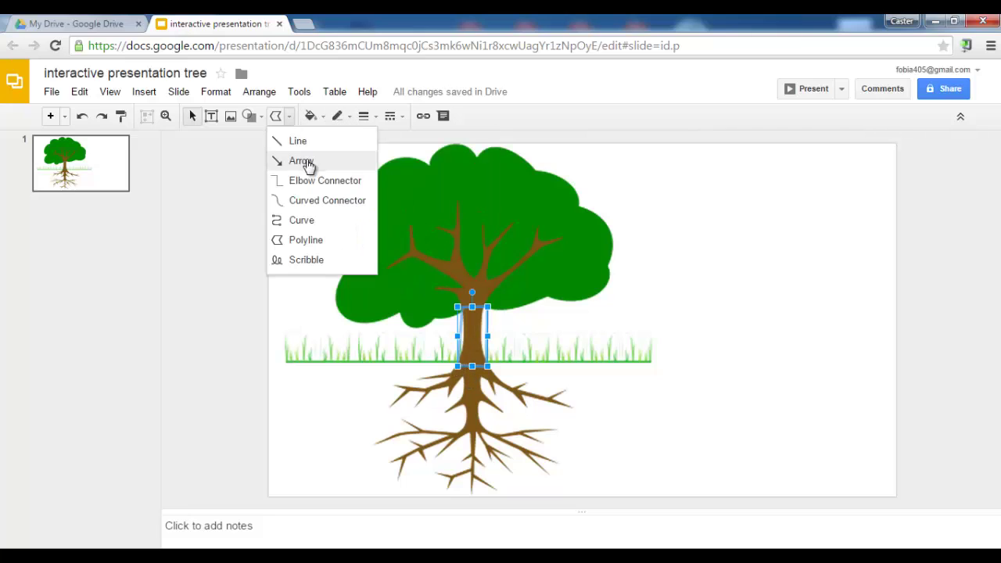
left_click(310, 241)
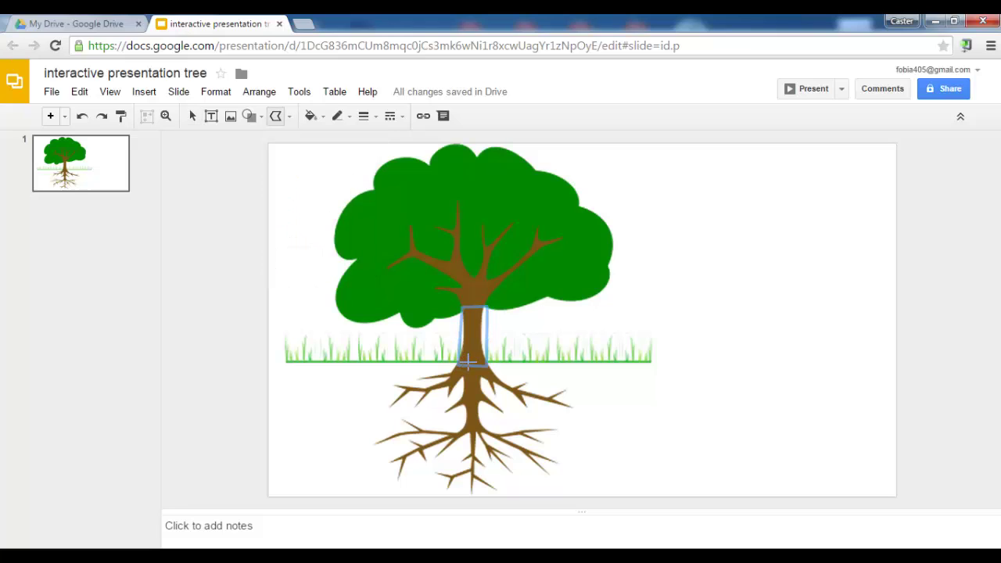
left_click(392, 441)
left_click(472, 486)
left_click(556, 456)
left_click(574, 404)
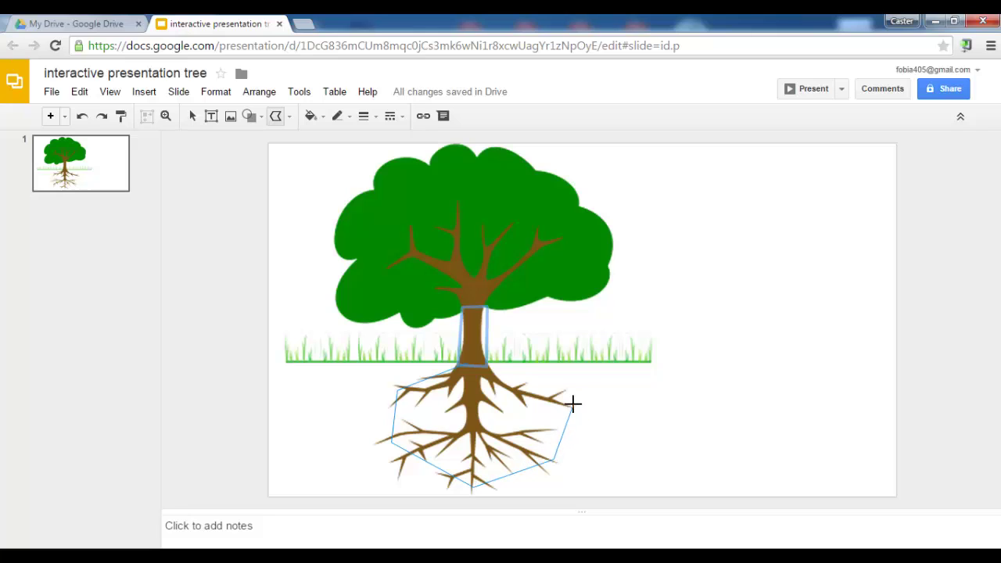
left_click(474, 360)
left_click(311, 116)
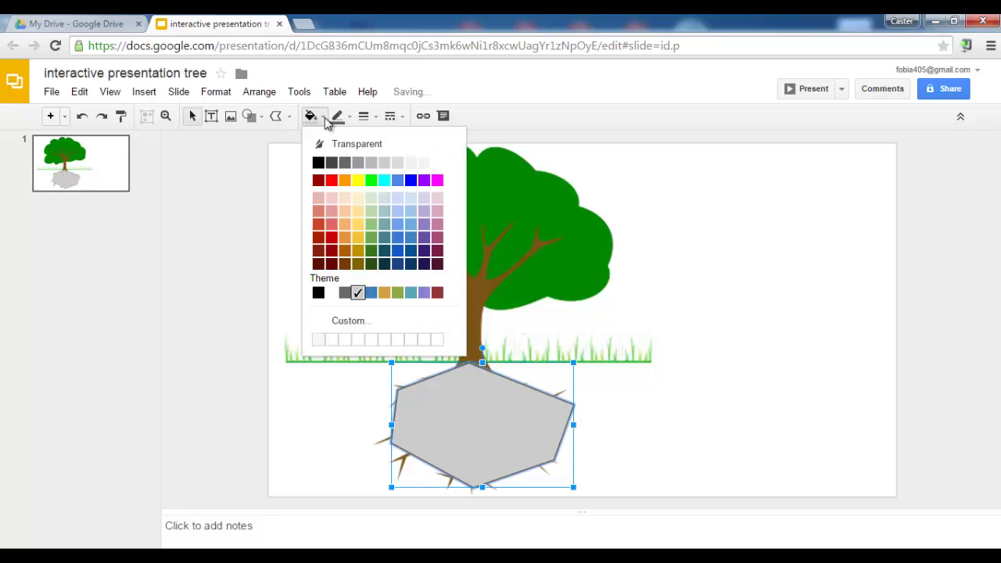
left_click(337, 142)
left_click(345, 118)
left_click(348, 143)
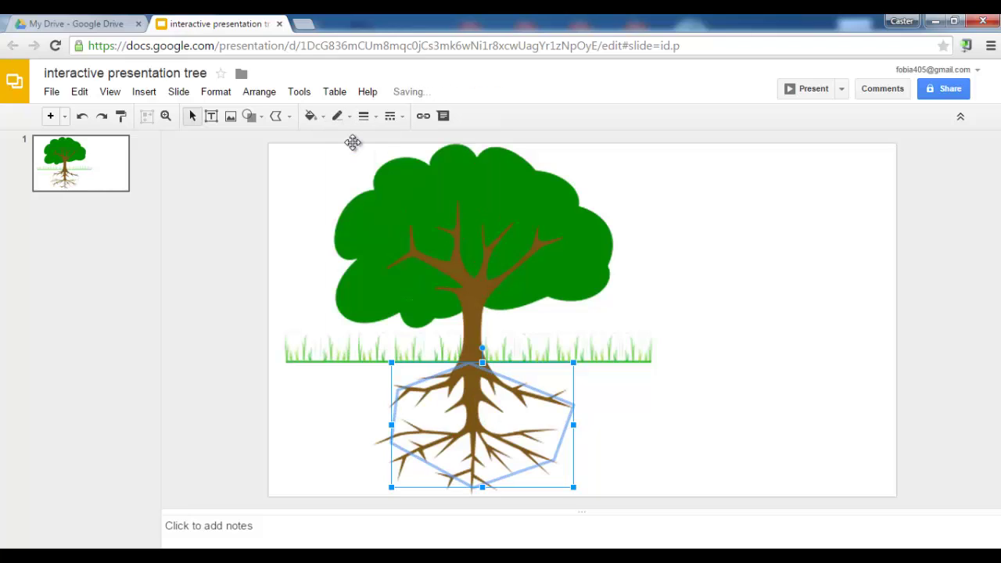
Check the invisible crown, trunk and roots shapes by selecting each in turn
left_click(488, 211)
left_click(473, 344)
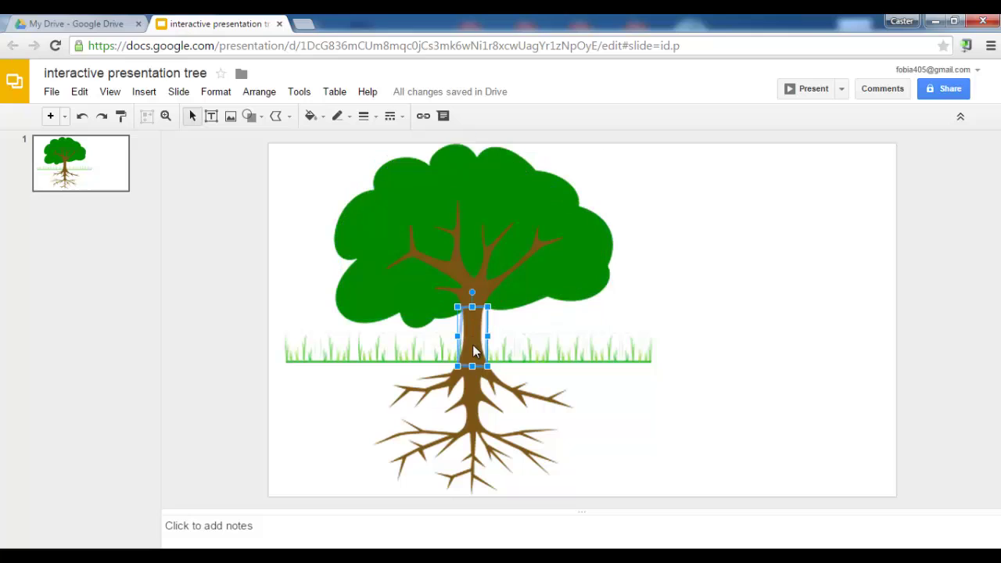
left_click(473, 405)
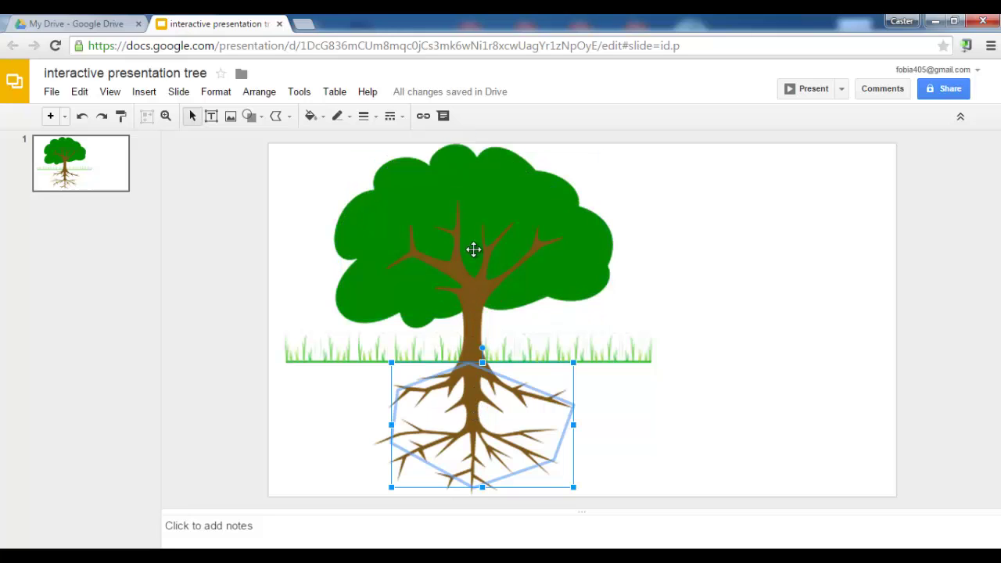
left_click(475, 191)
left_click(473, 332)
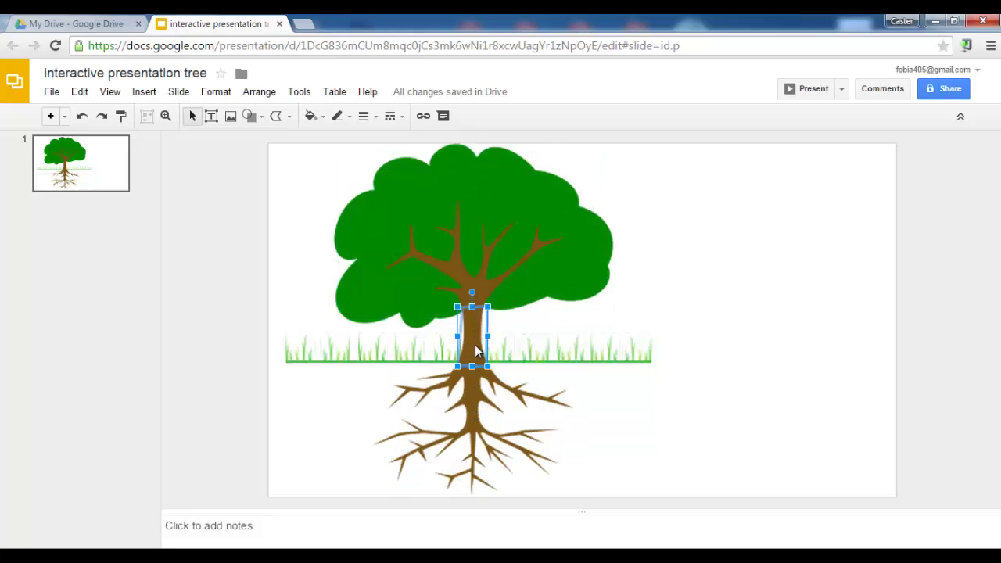
left_click(476, 410)
left_click(810, 283)
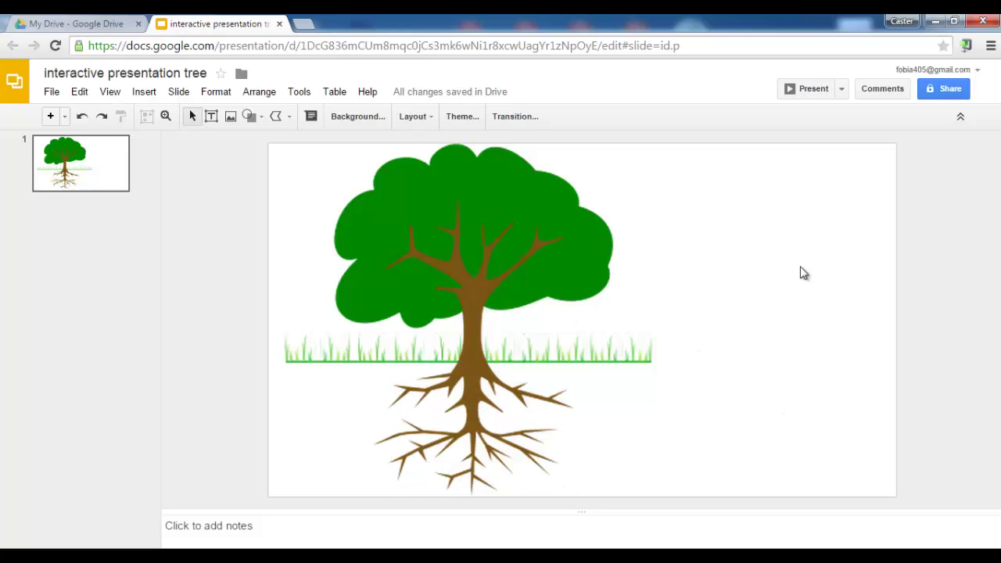
Insert the 'The growing tree / Time lapse Animation' YouTube video found by searching 'growing tree'
left_click(146, 93)
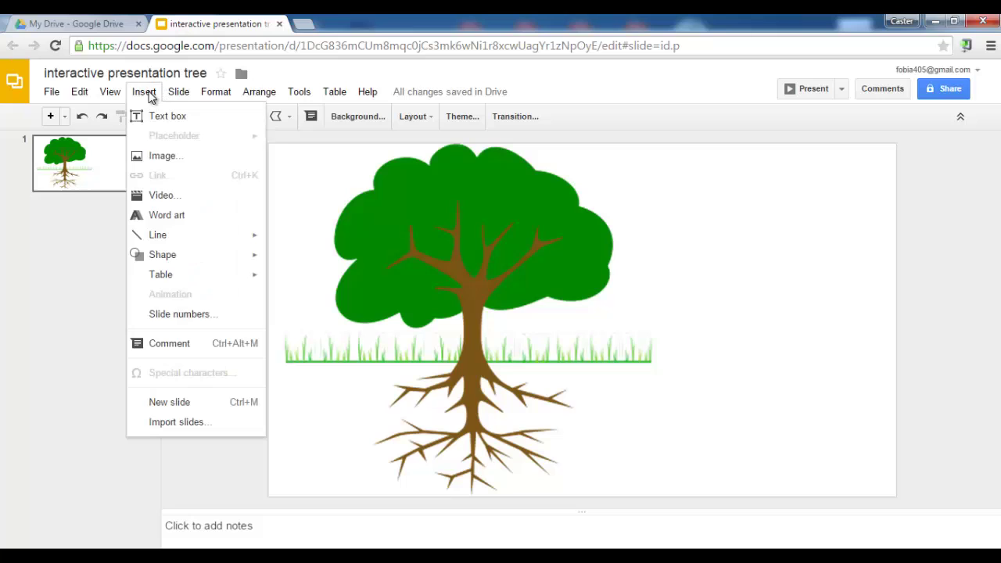
left_click(185, 194)
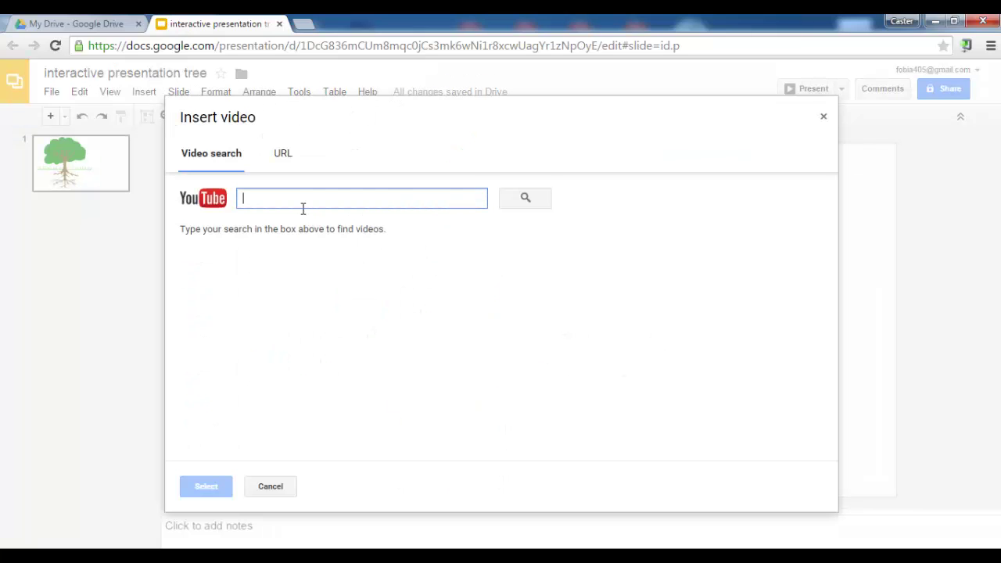
type("growing tree")
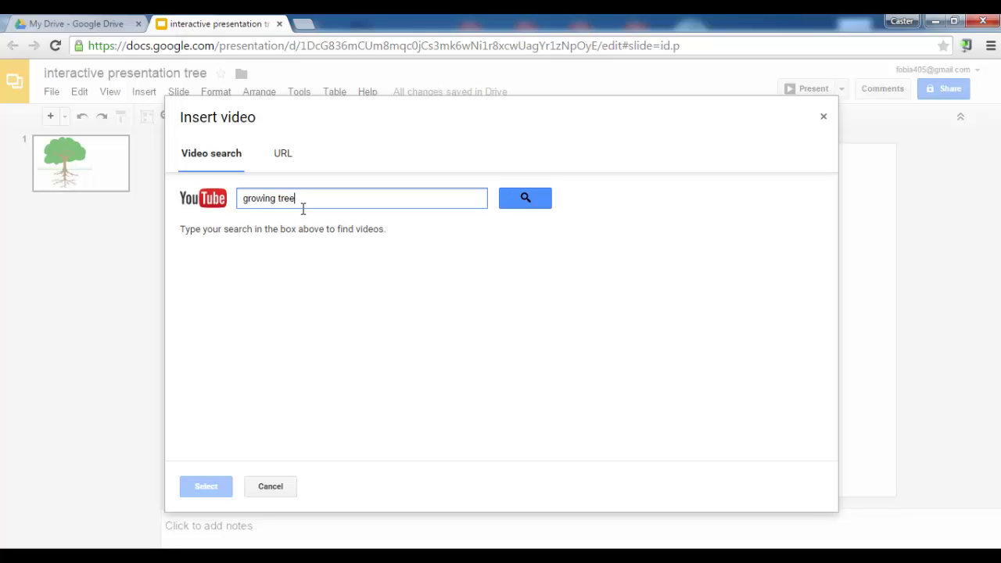
key("Return")
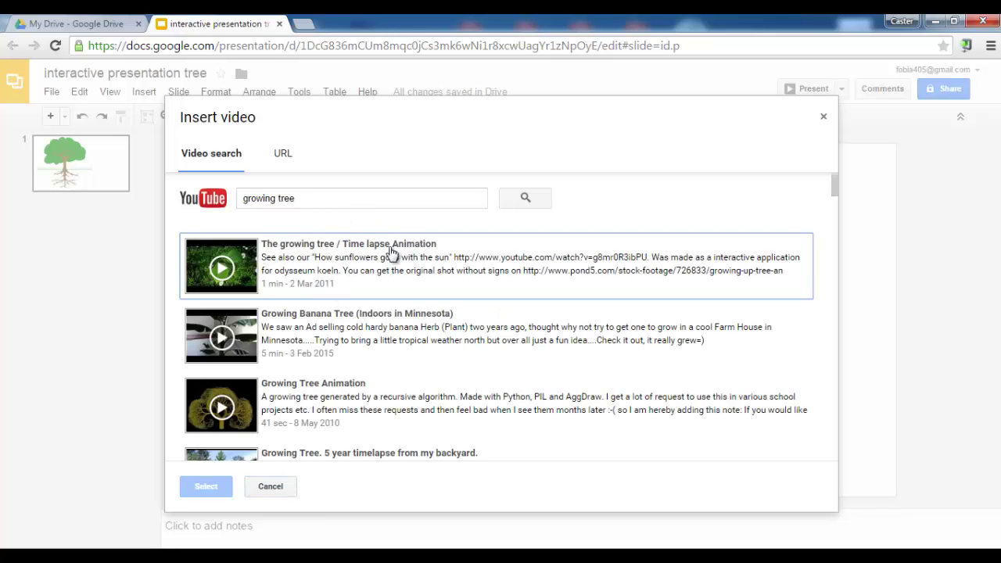
left_click(304, 263)
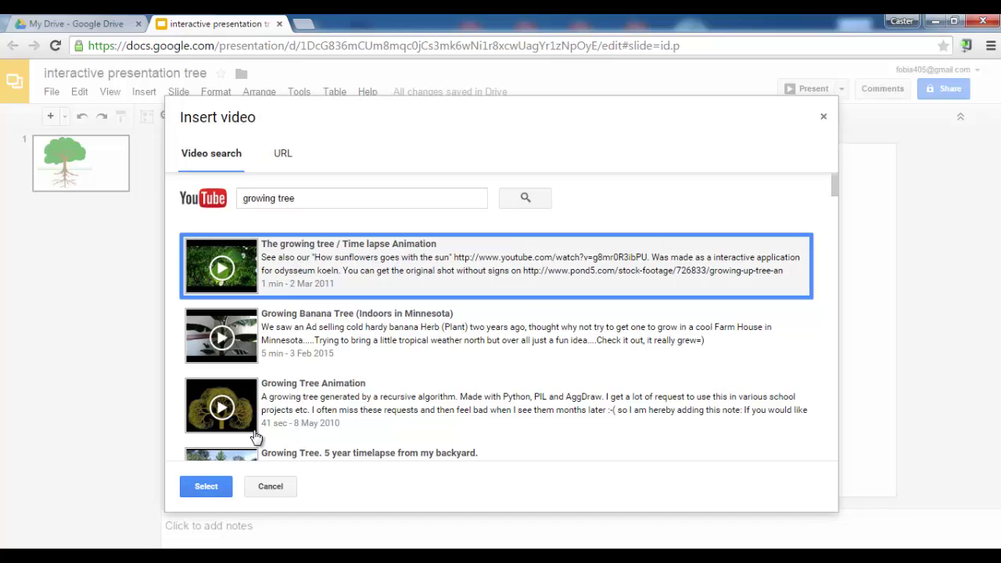
left_click(208, 489)
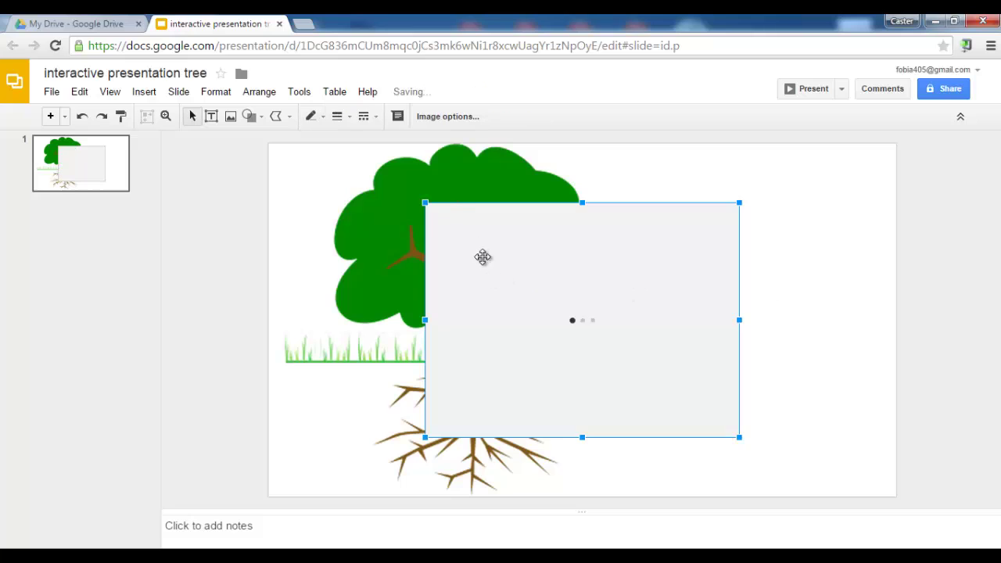
Resize the video and position it to the right of the tree
left_click_drag(425, 203, 531, 281)
left_click_drag(657, 384, 776, 335)
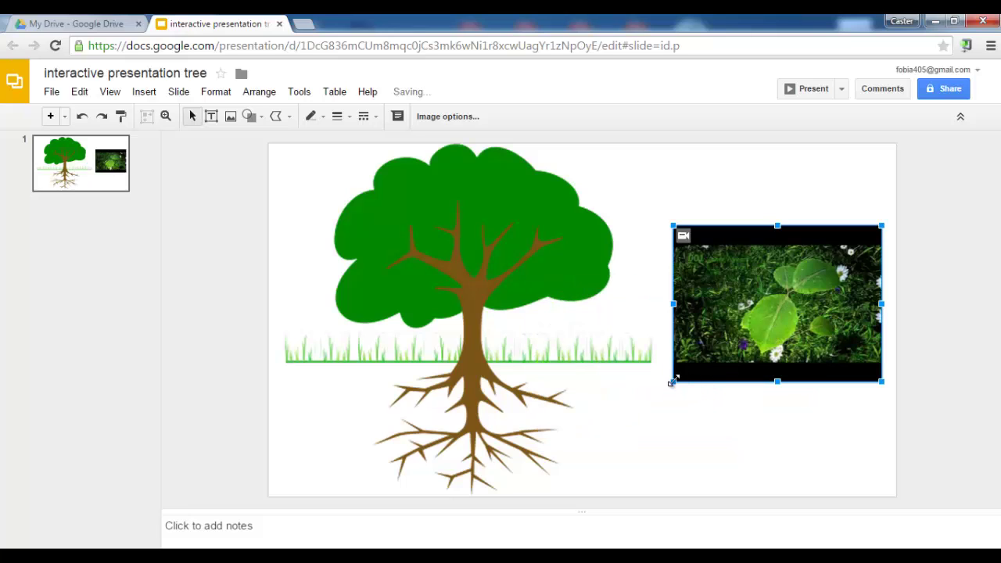
left_click_drag(669, 385, 642, 405)
left_click_drag(767, 320, 767, 324)
left_click(920, 275)
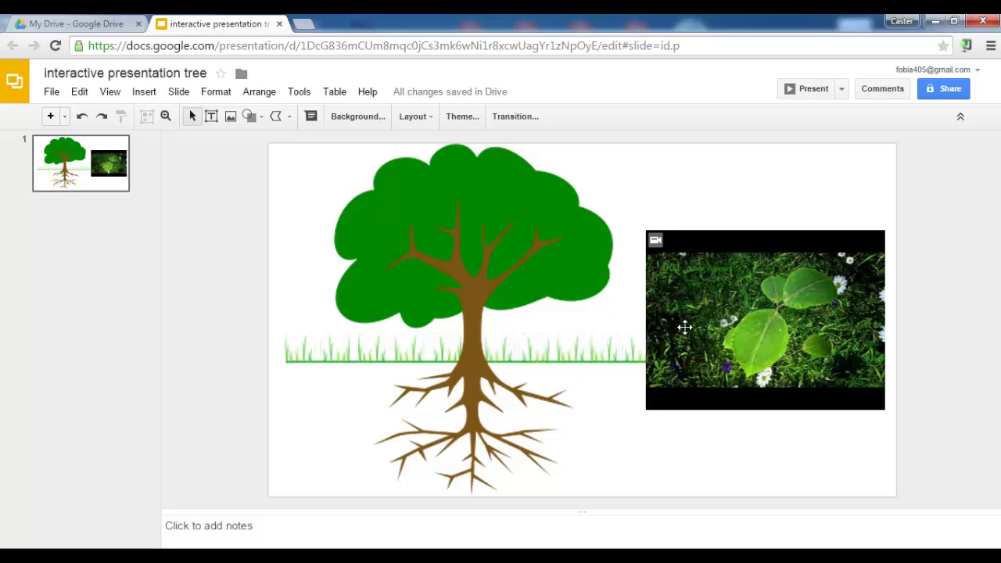
Verify the crown, trunk and roots overlay shapes by selecting each repeatedly
left_click(471, 338)
left_click(472, 423)
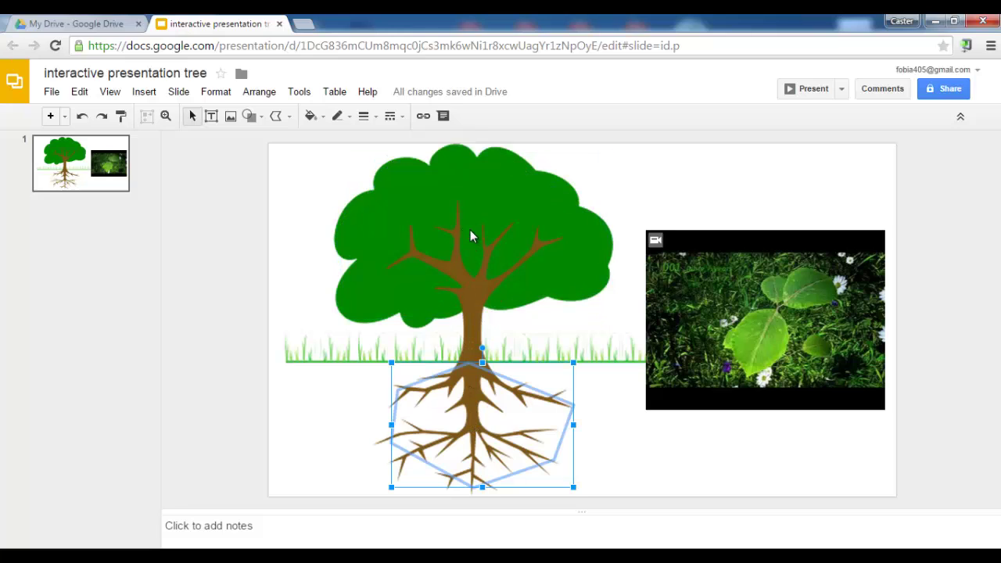
left_click(472, 236)
left_click(466, 338)
left_click(472, 424)
left_click(422, 196)
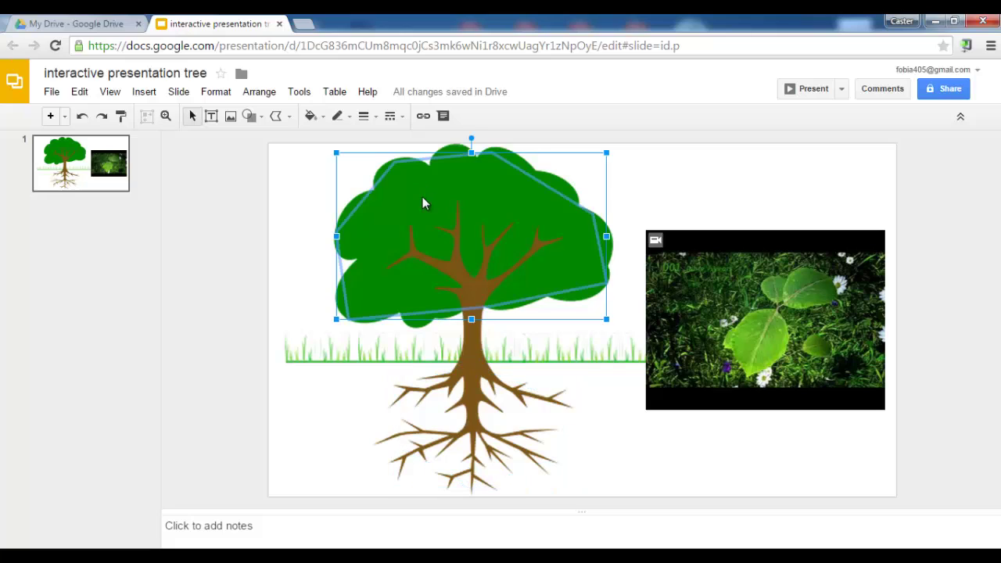
left_click(471, 341)
left_click(470, 415)
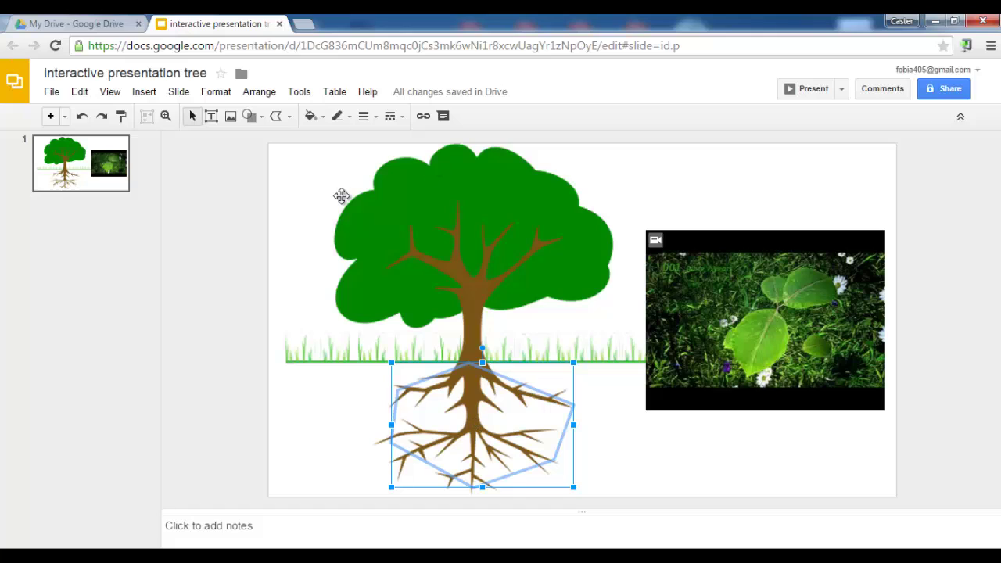
left_click(232, 161)
Add a text box for the crown caption at the slide's top-left
left_click(213, 121)
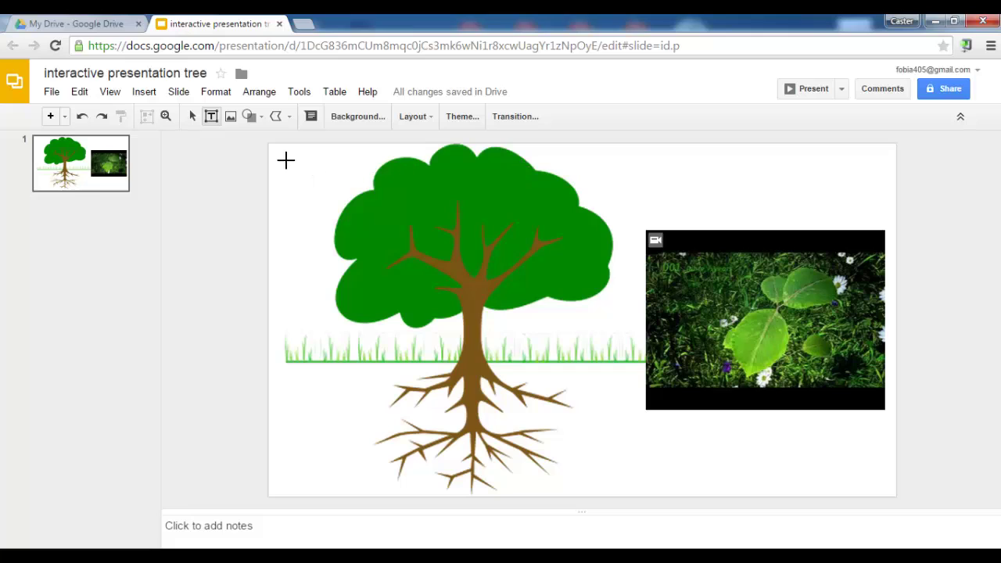
left_click_drag(286, 160, 344, 187)
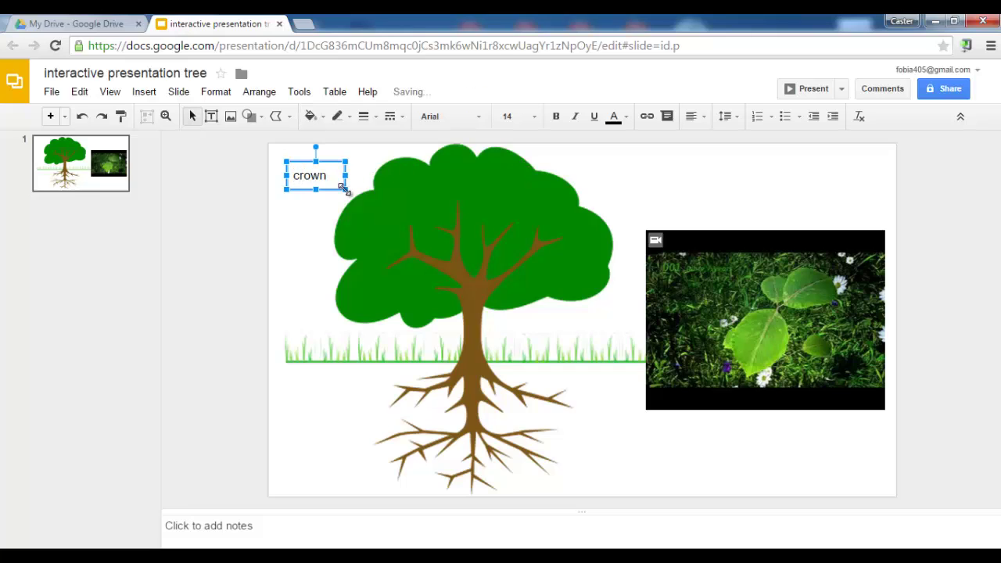
left_click(352, 119)
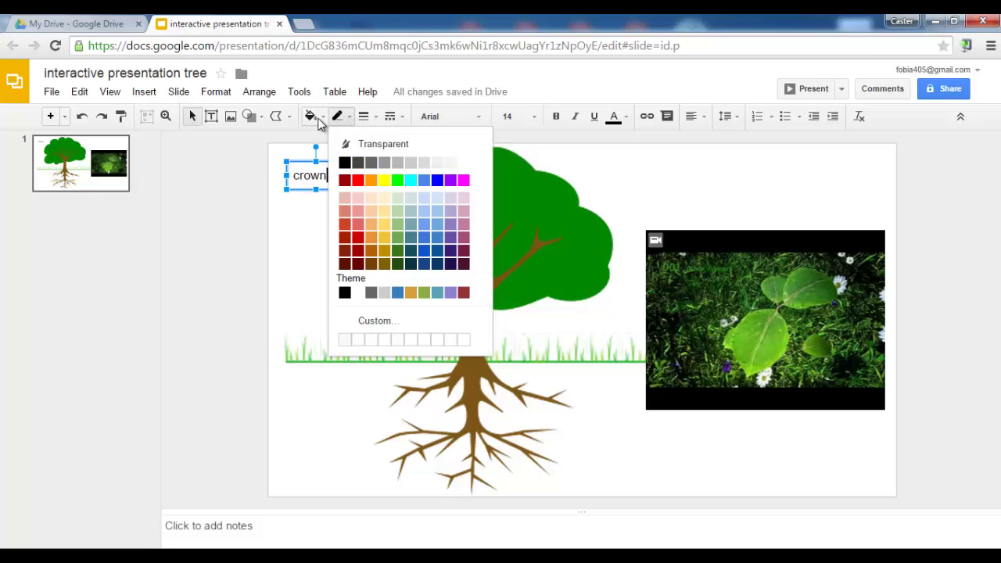
Draw a red arrow from the crown label into the tree's crown
left_click(278, 117)
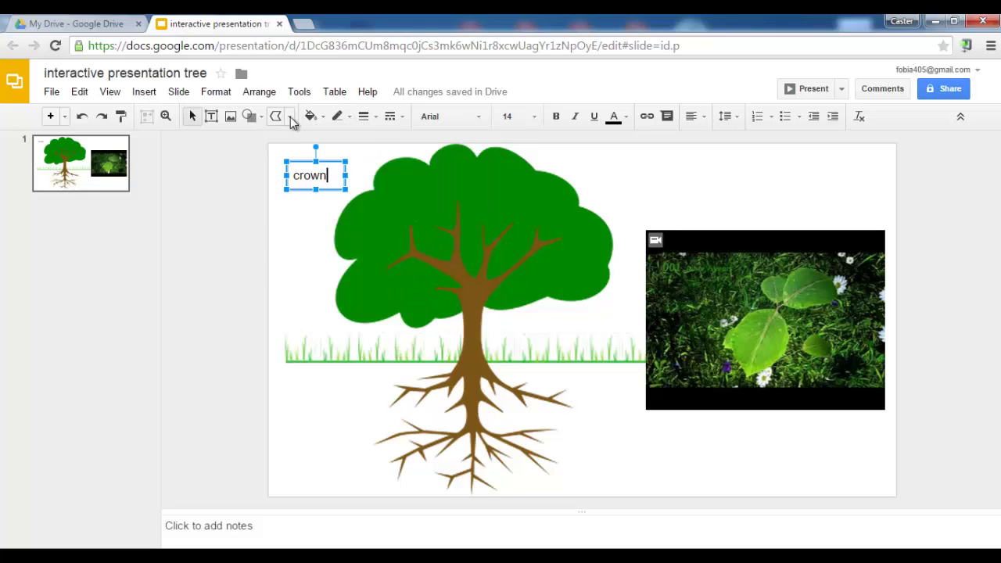
left_click(288, 118)
left_click(300, 161)
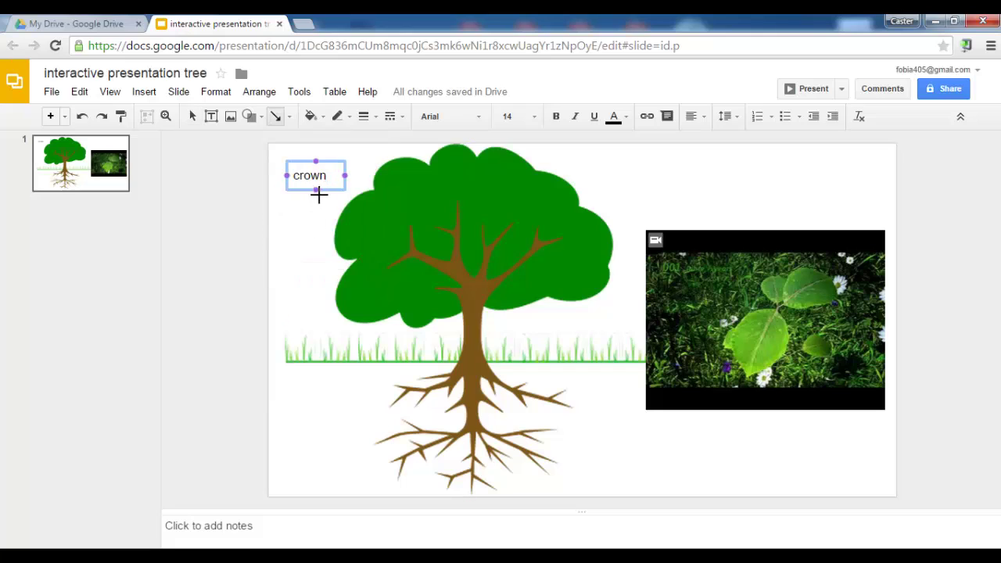
left_click_drag(316, 190, 399, 228)
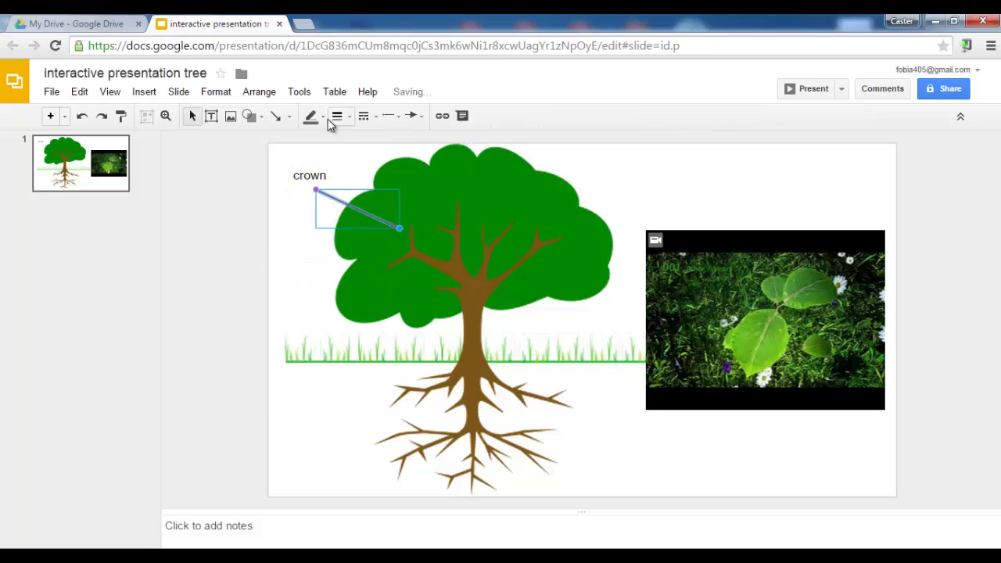
left_click(323, 116)
left_click(332, 178)
left_click(297, 249)
Make the 'crown' caption 24 pt red, widening its box to fit one line
left_click(314, 173)
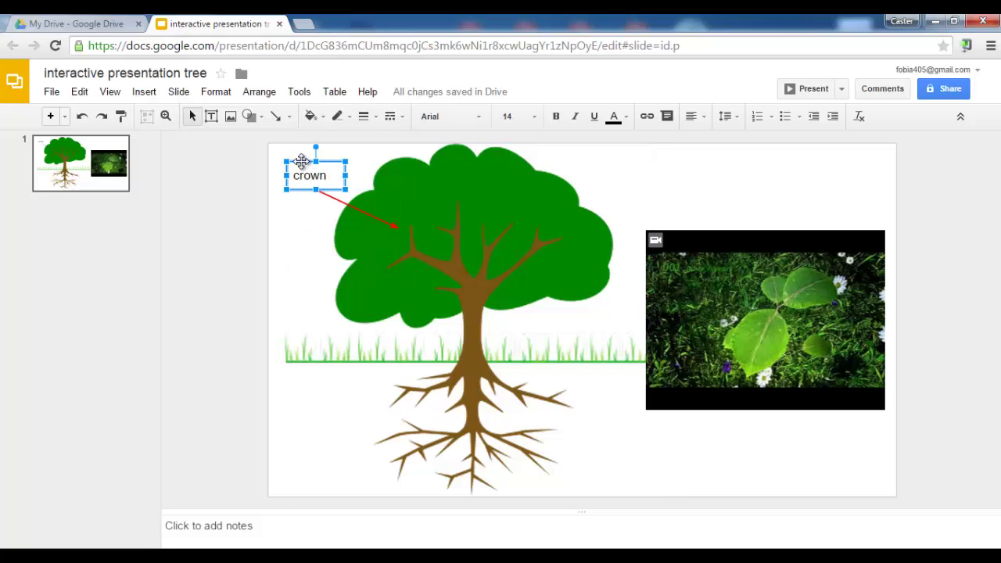
left_click(510, 116)
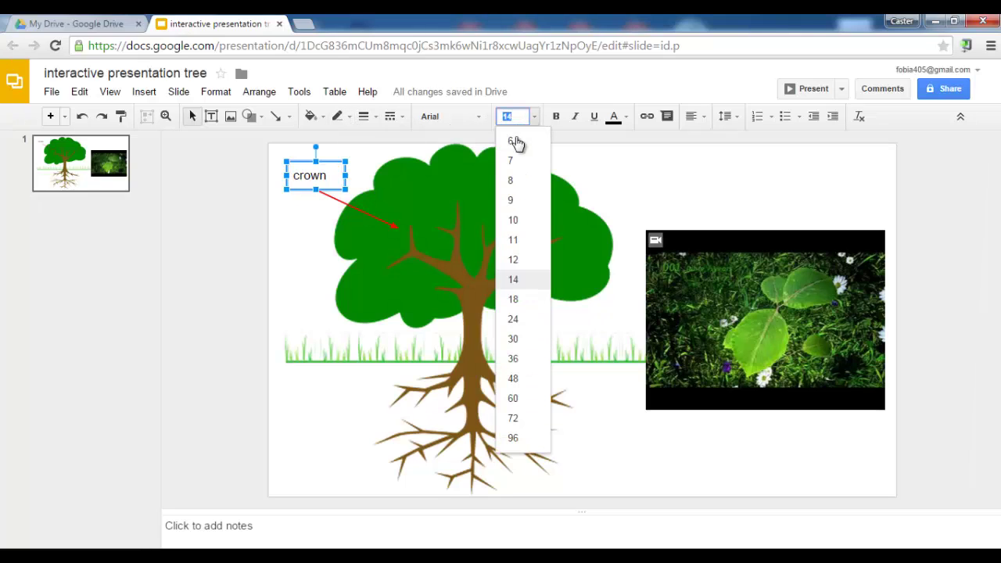
left_click(520, 322)
left_click_drag(354, 178, 366, 178)
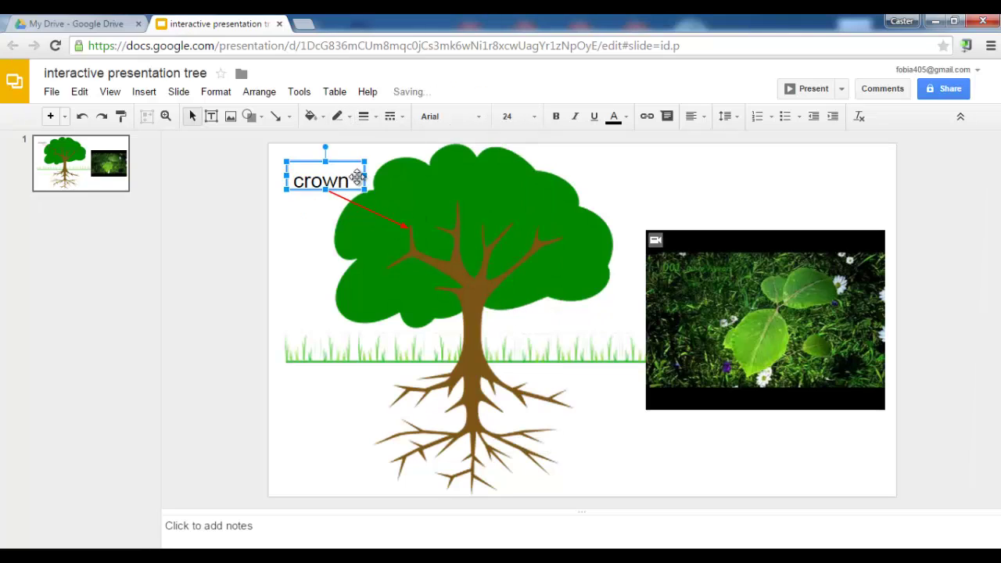
left_click_drag(303, 157, 303, 157)
left_click(320, 202)
left_click(330, 171)
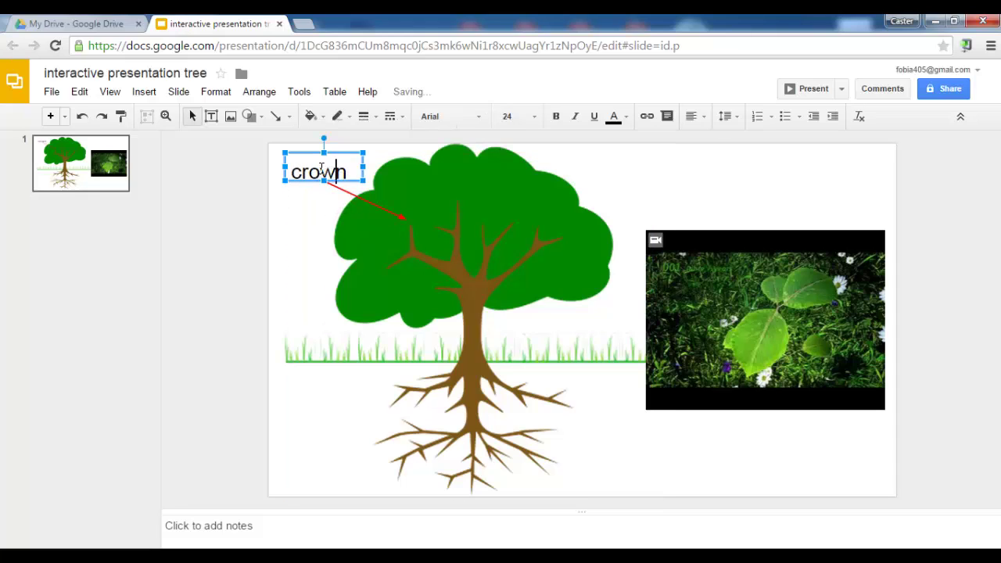
double_click(330, 170)
left_click(626, 118)
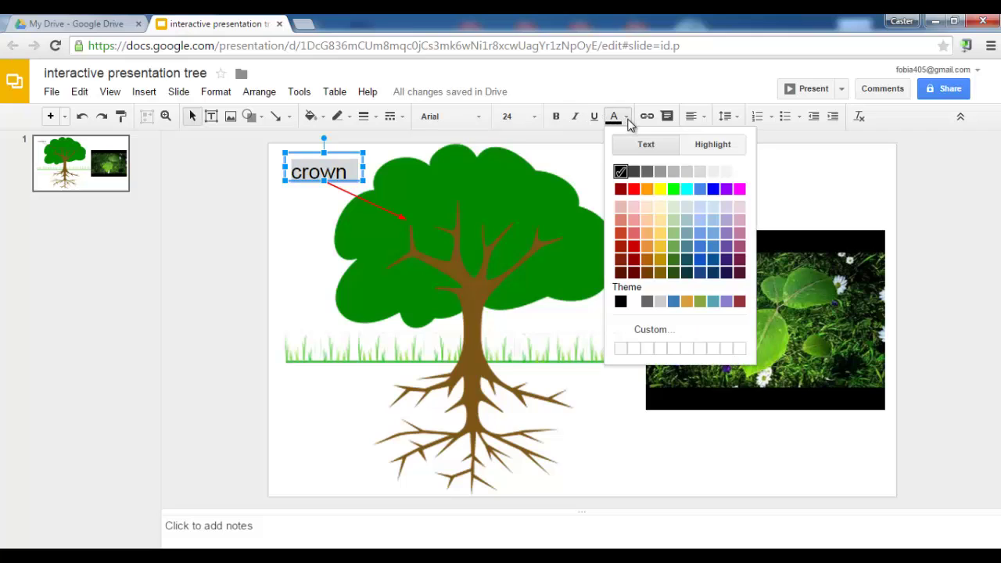
left_click(634, 247)
Nudge the red arrow down toward the branches
left_click(323, 214)
left_click(346, 191)
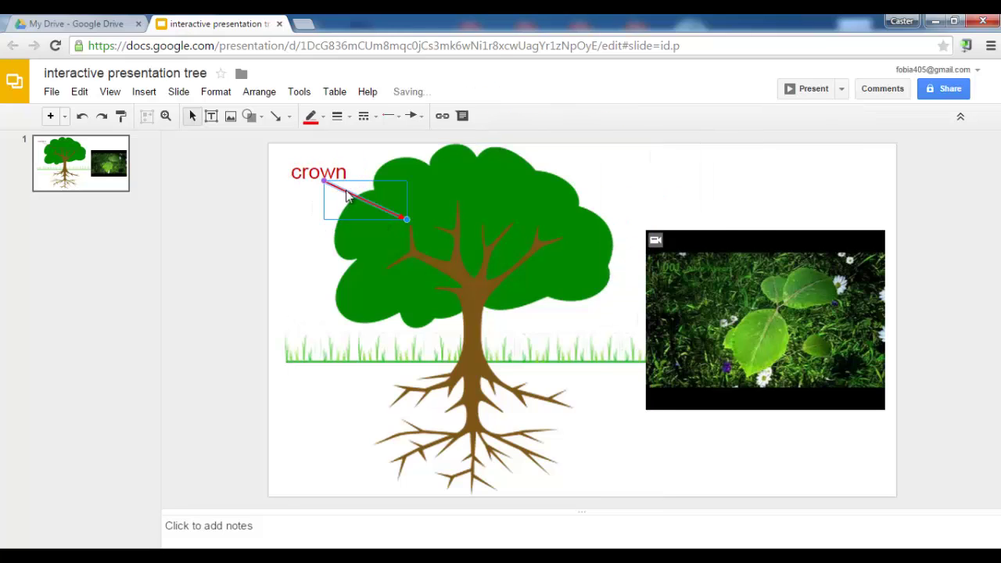
left_click(290, 210)
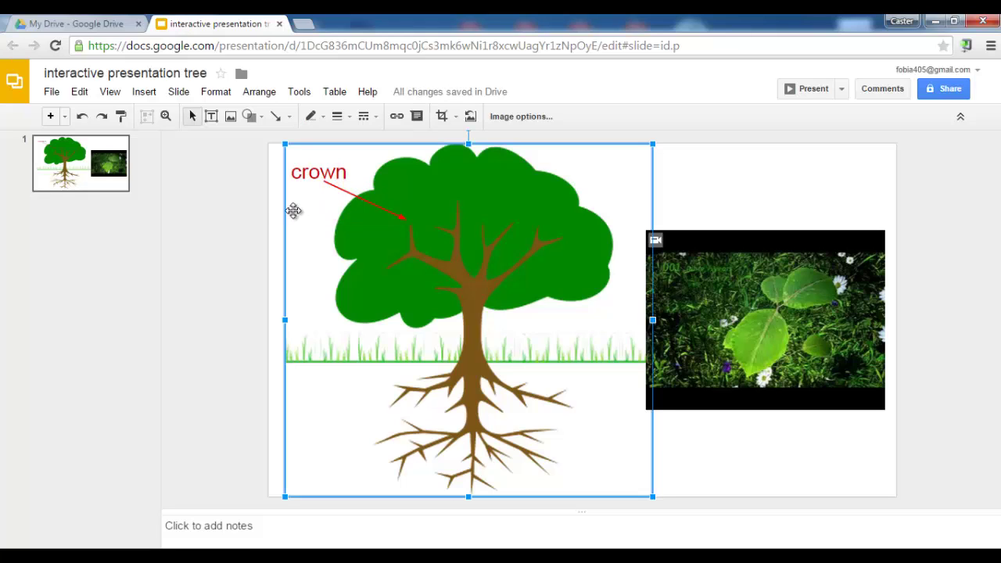
left_click(347, 192)
left_click_drag(357, 203, 361, 212)
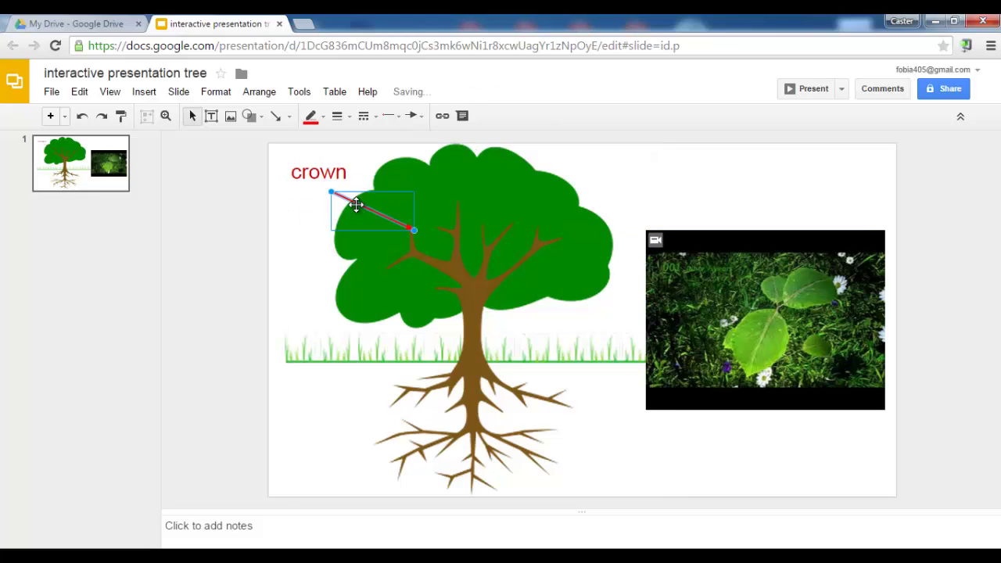
left_click(295, 235)
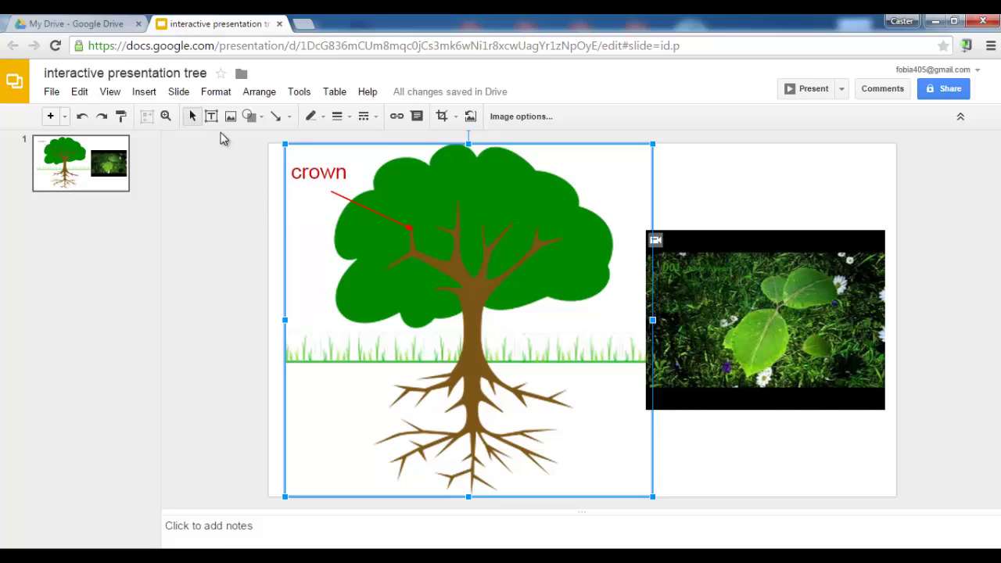
Add a 'trunk' text box beside the trunk in 24 pt dark red
left_click(242, 140)
left_click(211, 118)
left_click_drag(547, 311, 626, 342)
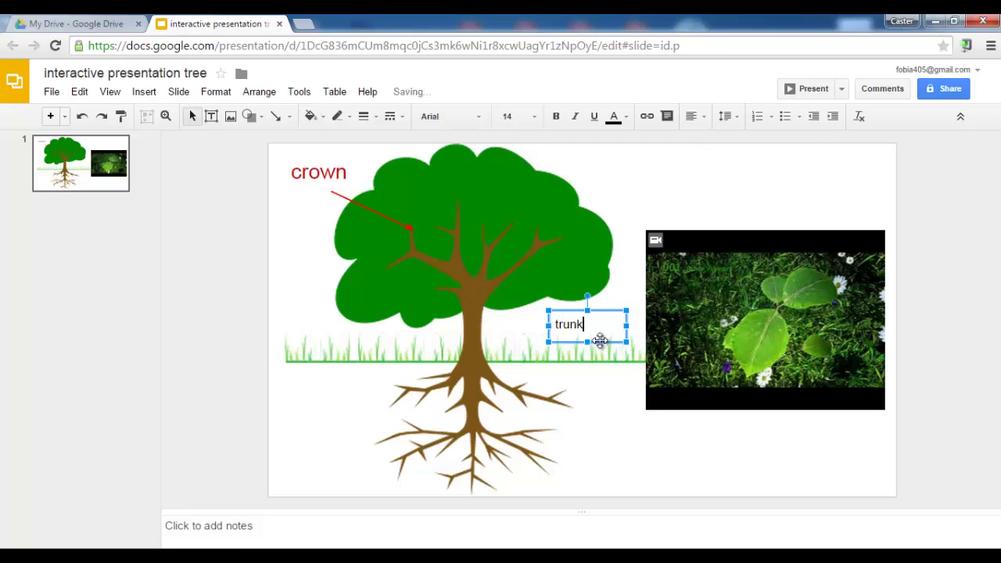
double_click(571, 326)
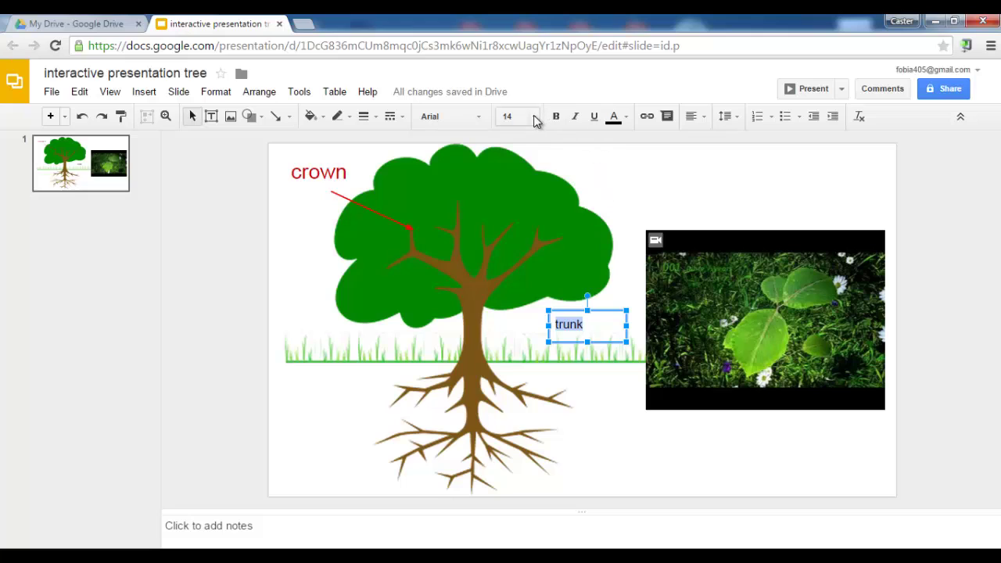
left_click(534, 116)
left_click(523, 319)
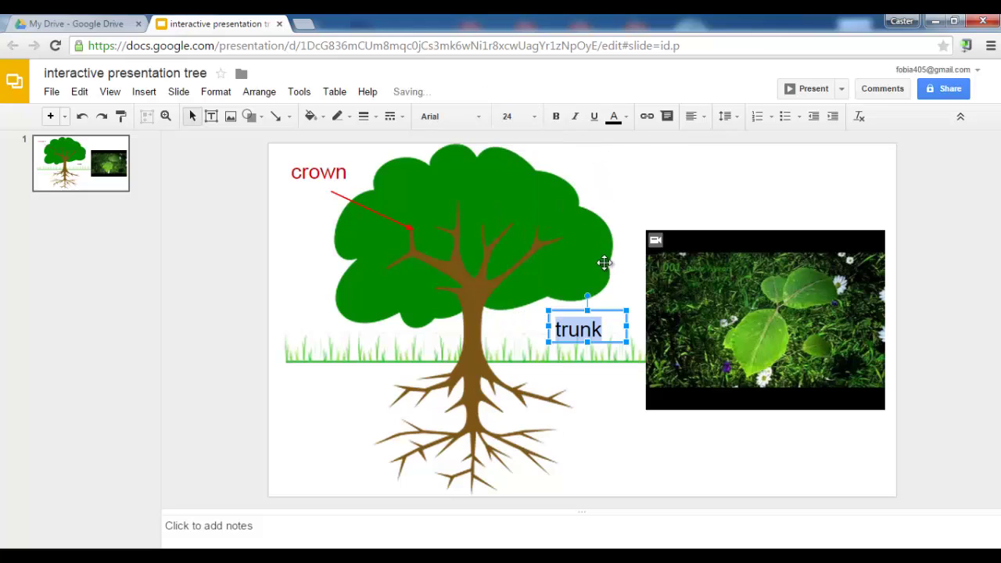
left_click(626, 117)
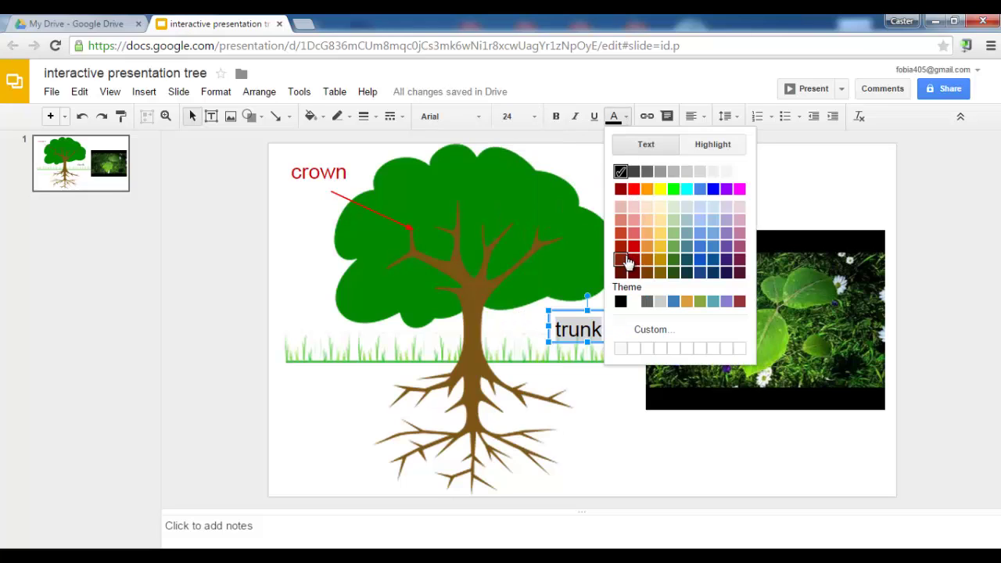
left_click(620, 189)
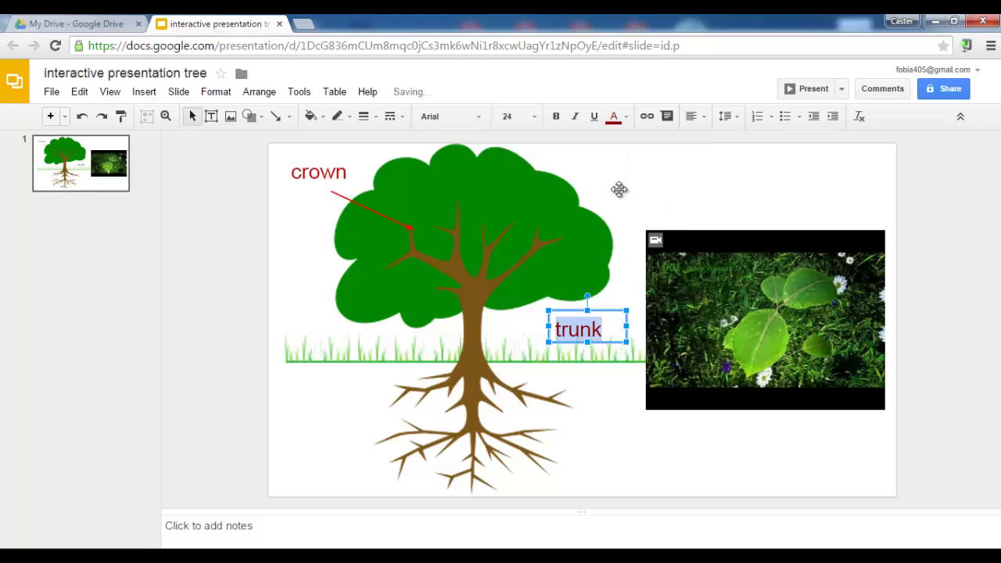
Draw an arrow from the trunk label to the trunk
left_click(290, 116)
left_click(276, 116)
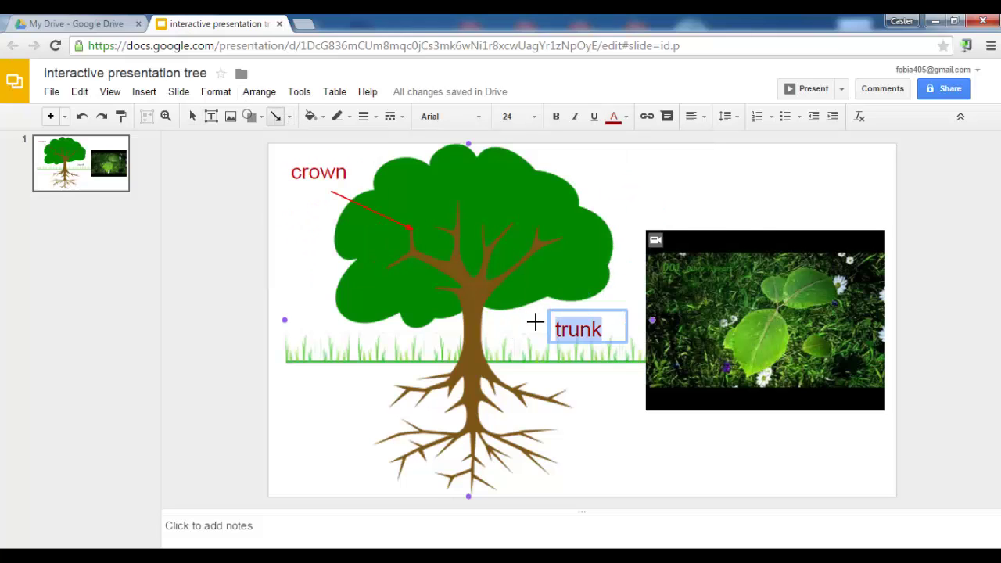
left_click_drag(535, 322, 497, 323)
left_click(611, 391)
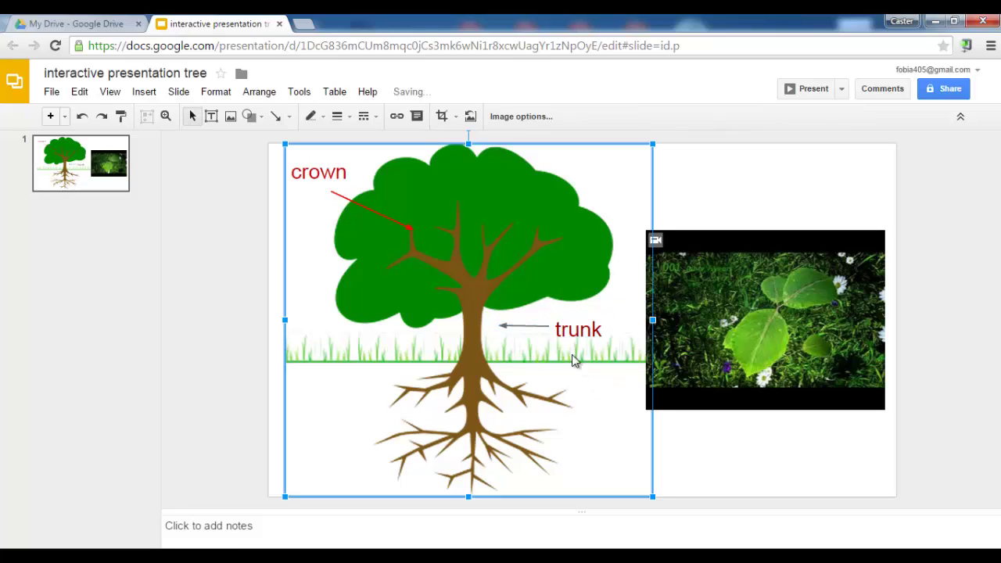
left_click(532, 325)
left_click(267, 217)
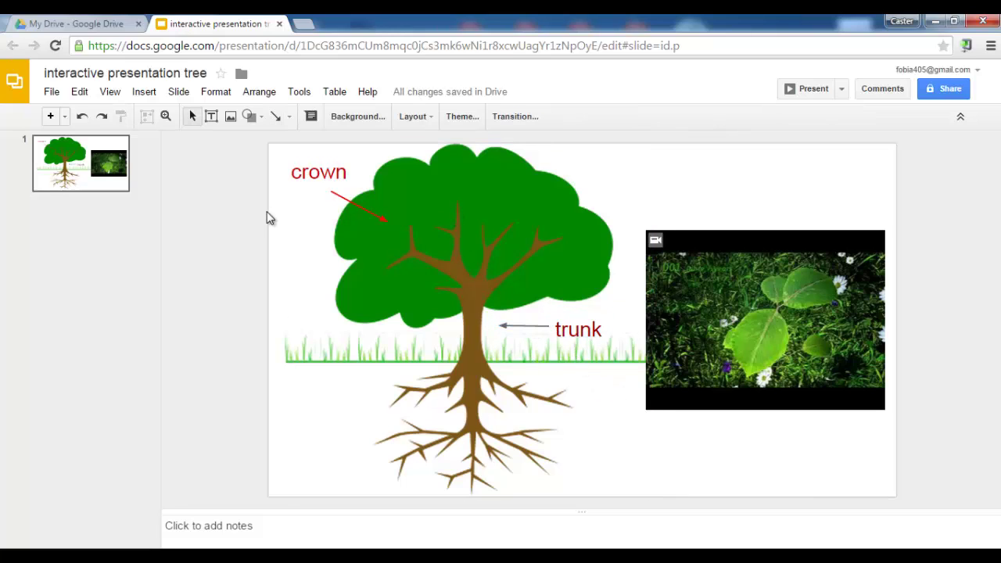
Add a 'Roots' text box below the video in 24 pt dark yellow
left_click(210, 116)
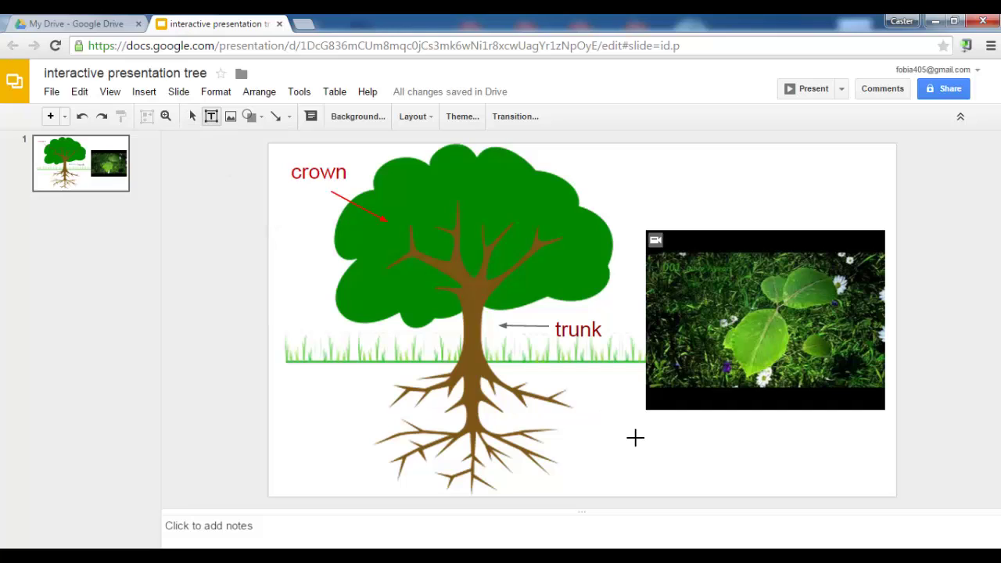
left_click_drag(631, 431, 743, 472)
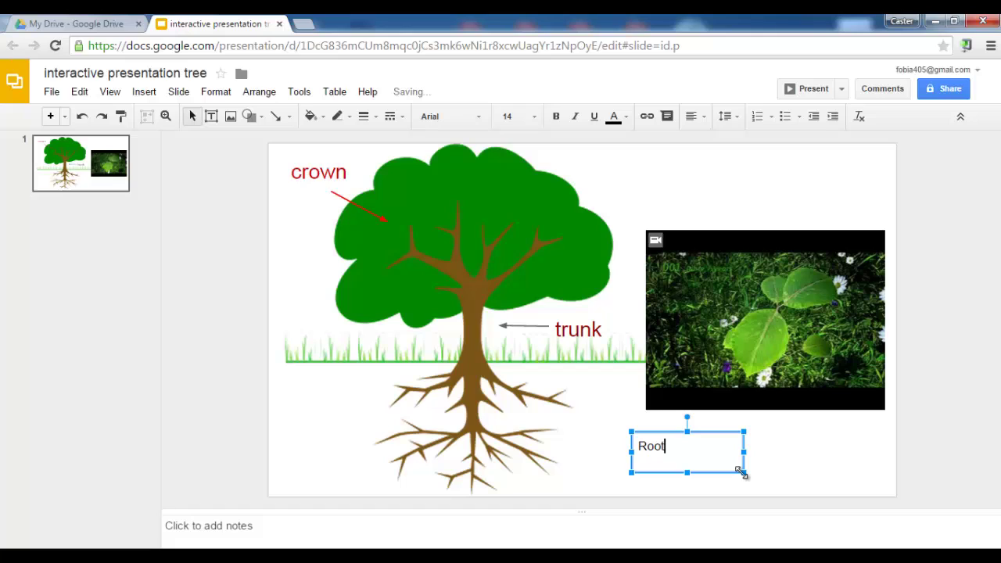
double_click(658, 451)
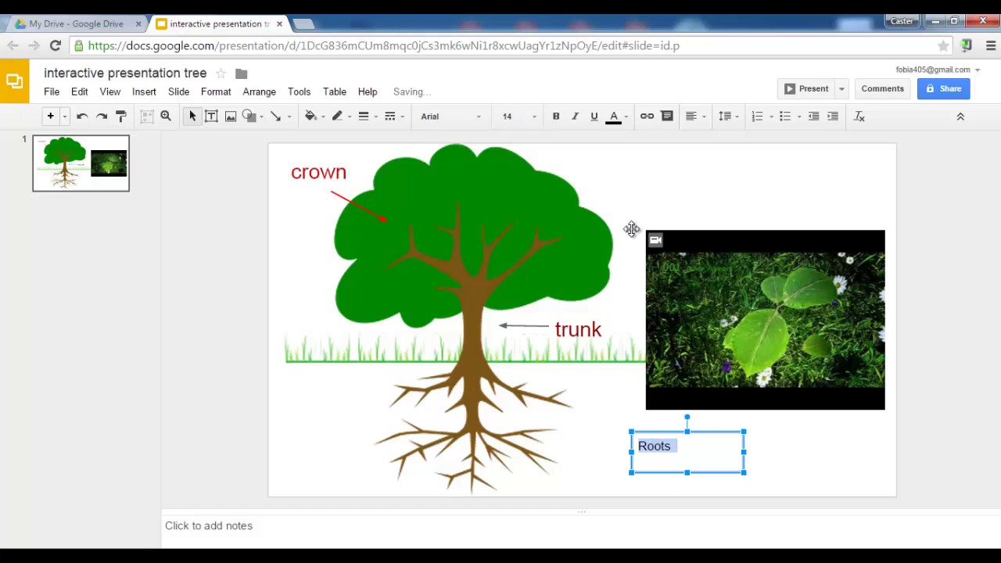
left_click(534, 116)
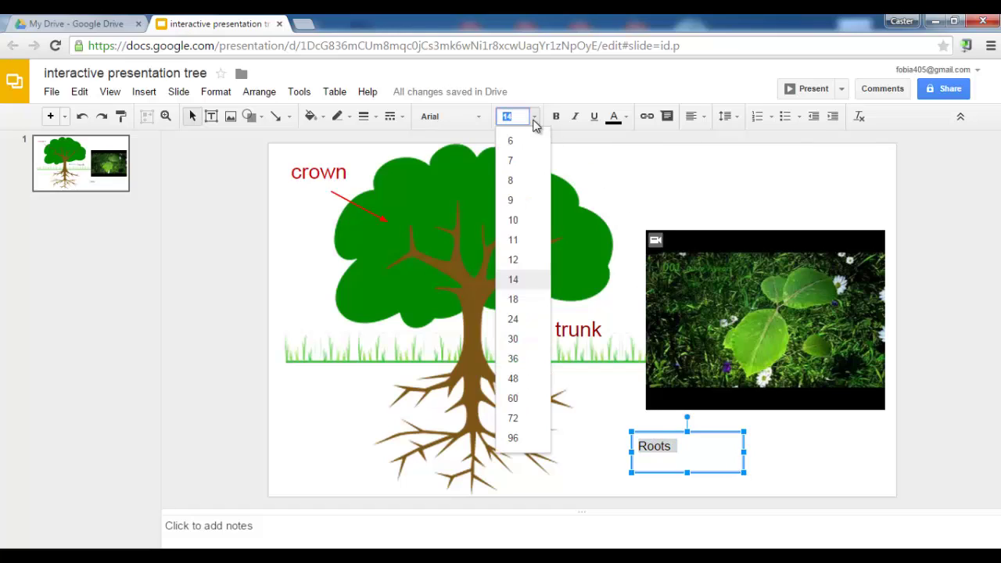
left_click(524, 326)
left_click(626, 117)
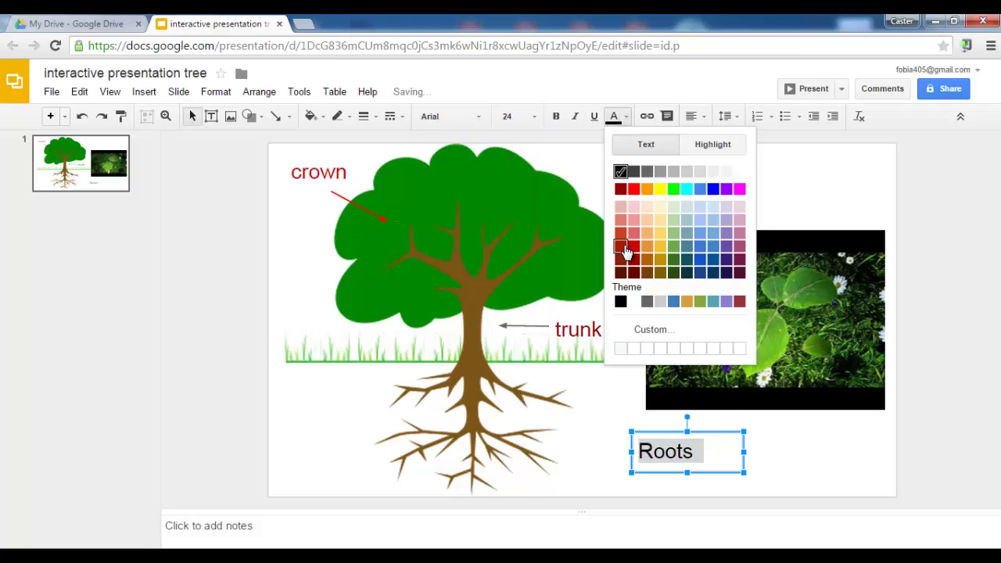
left_click(661, 260)
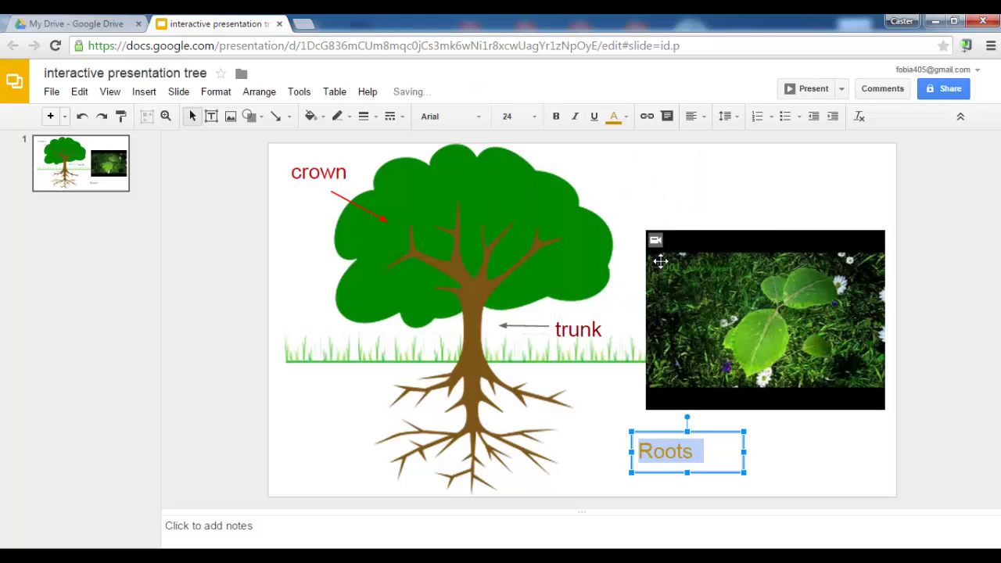
Draw an arrow from the Roots label to the tree's roots
left_click(277, 117)
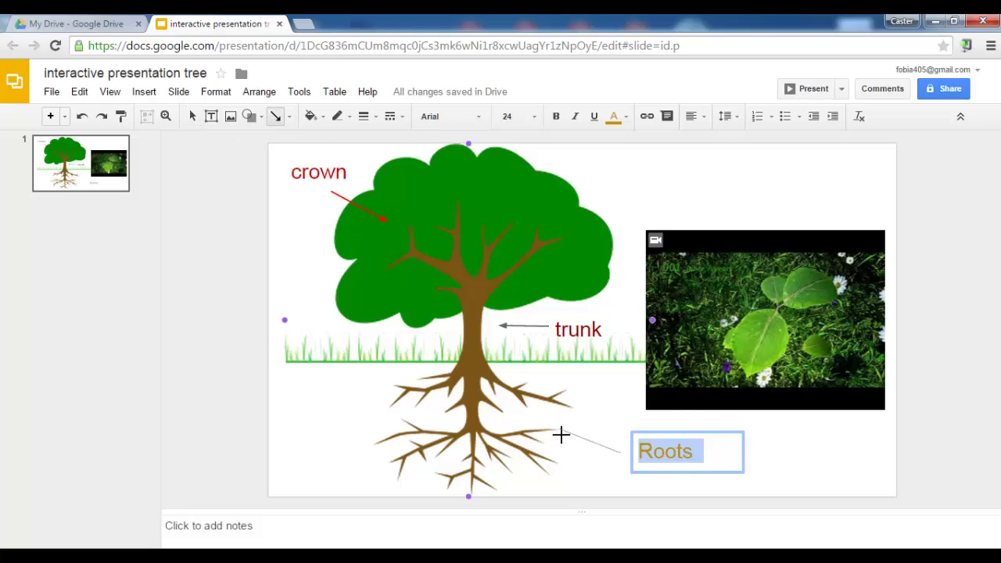
left_click_drag(562, 435, 569, 439)
left_click(308, 413)
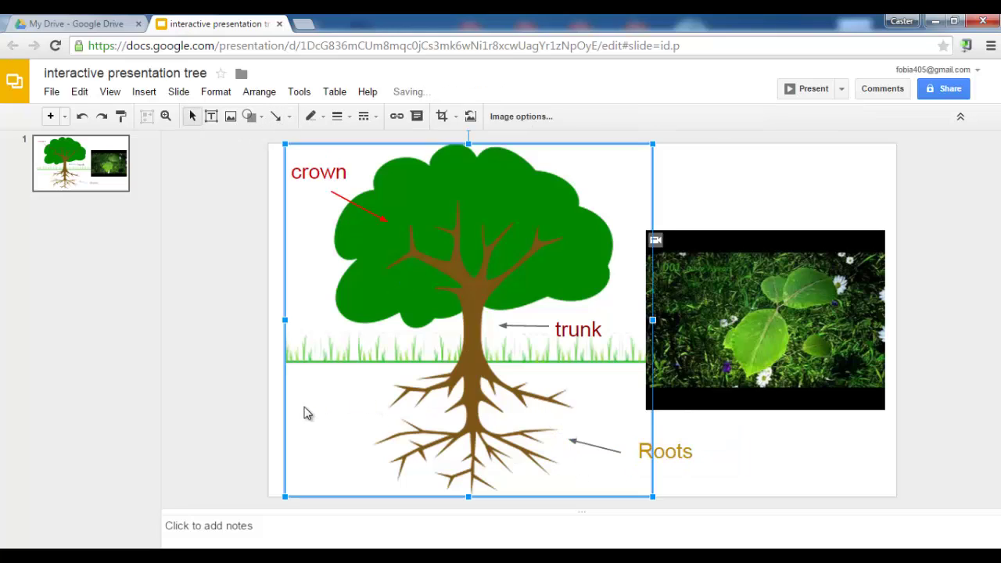
left_click(841, 461)
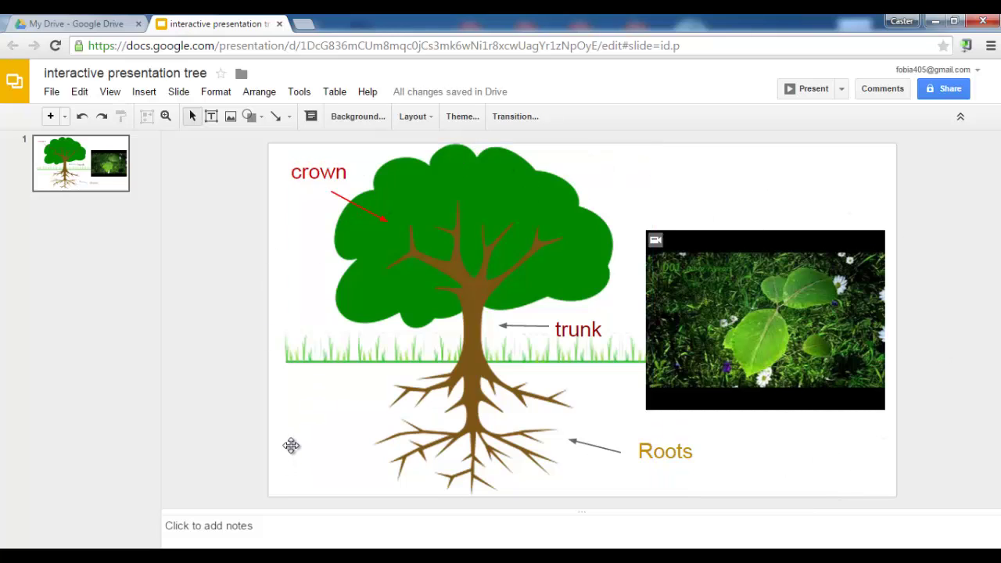
Duplicate the labelled tree slide three times from the filmstrip to get four identical slides
left_click(193, 123)
right_click(83, 169)
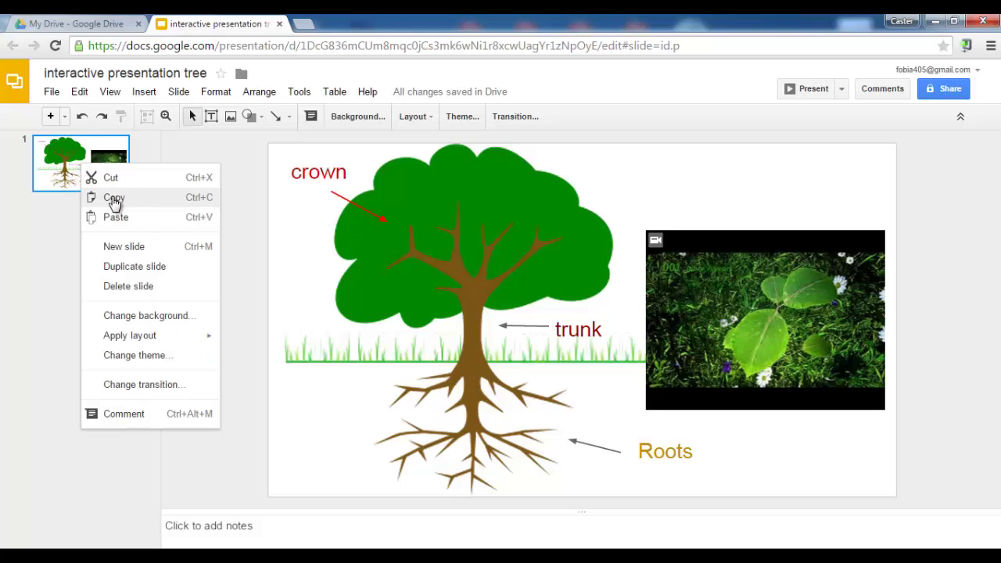
left_click(156, 267)
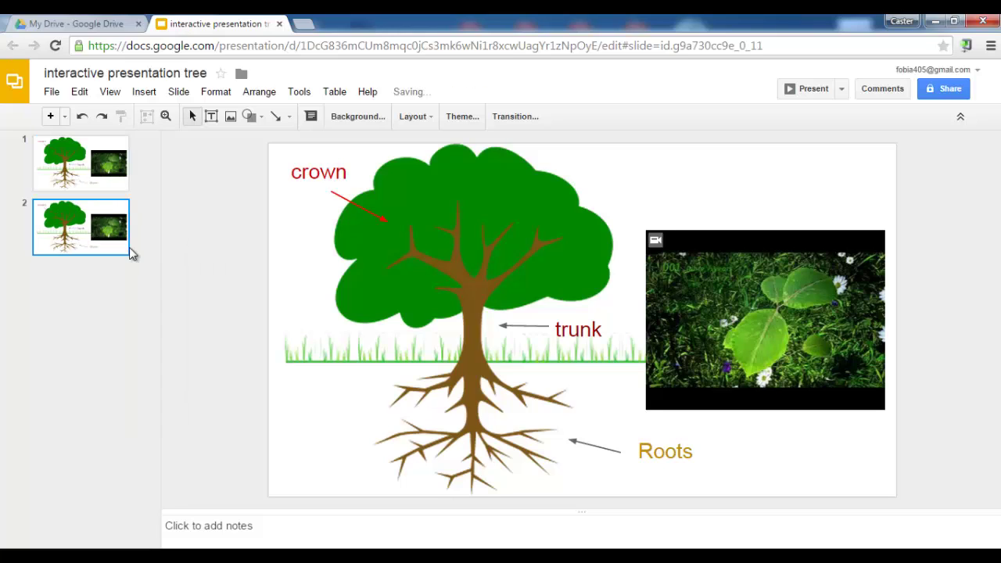
right_click(79, 228)
left_click(110, 329)
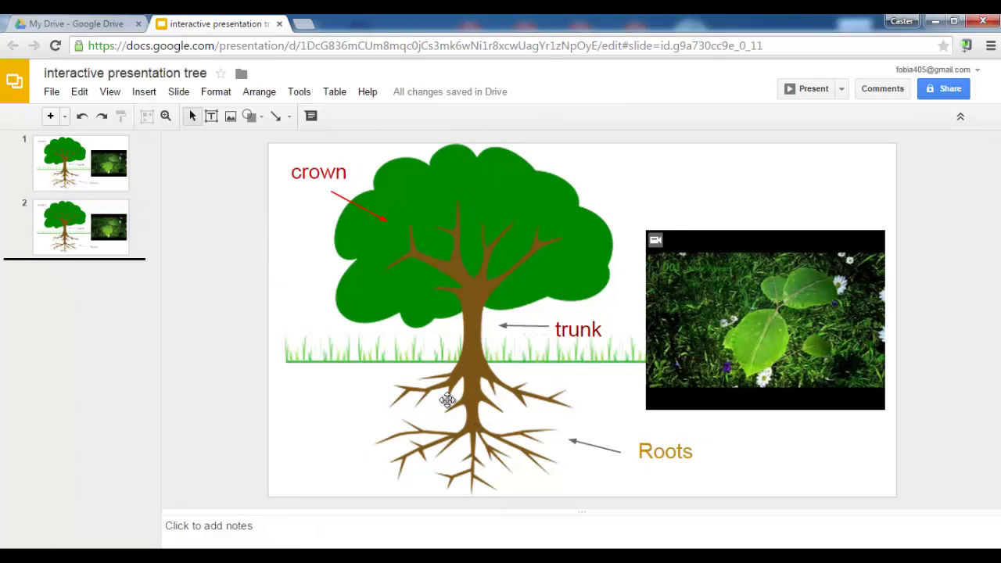
left_click(85, 227)
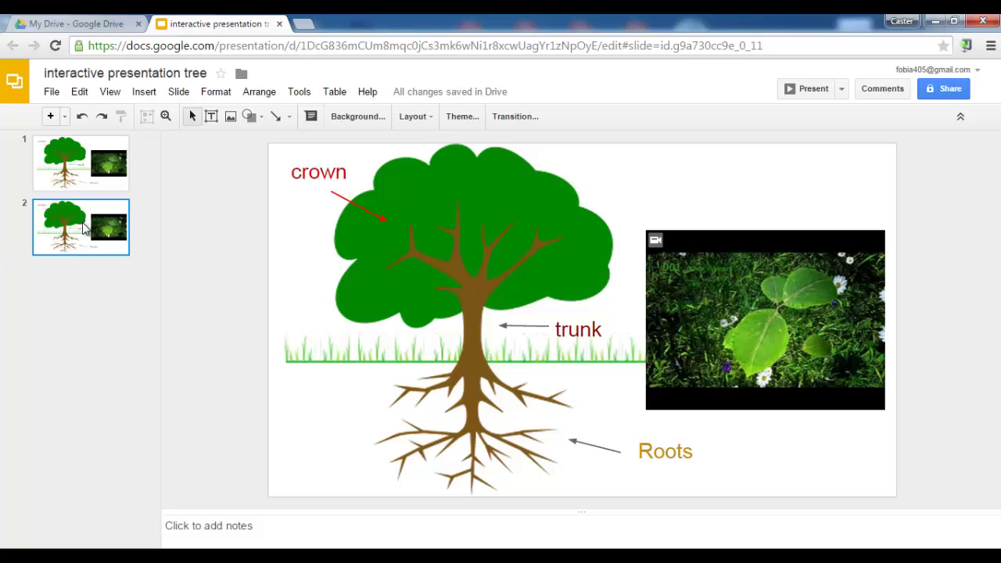
right_click(78, 174)
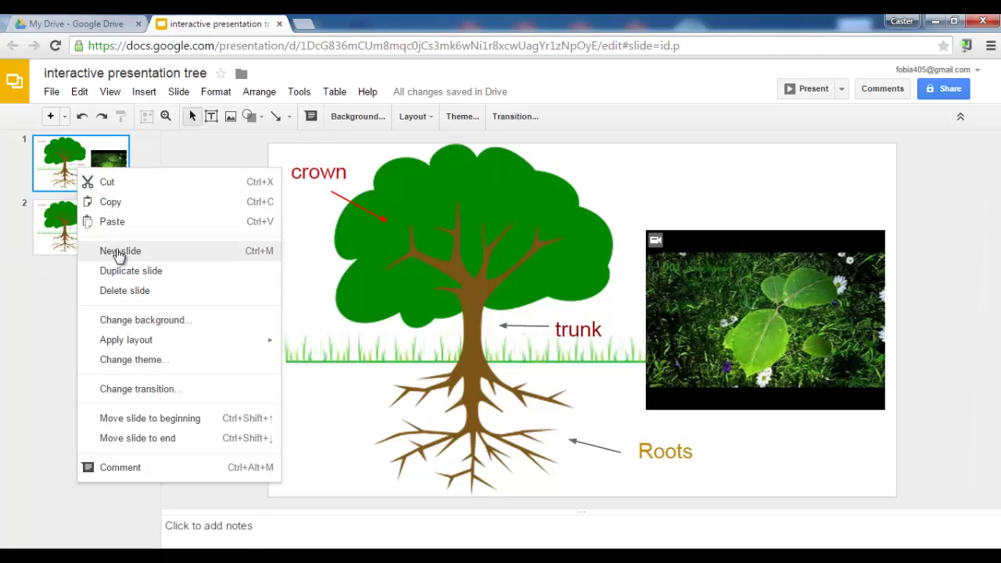
left_click(132, 271)
right_click(70, 220)
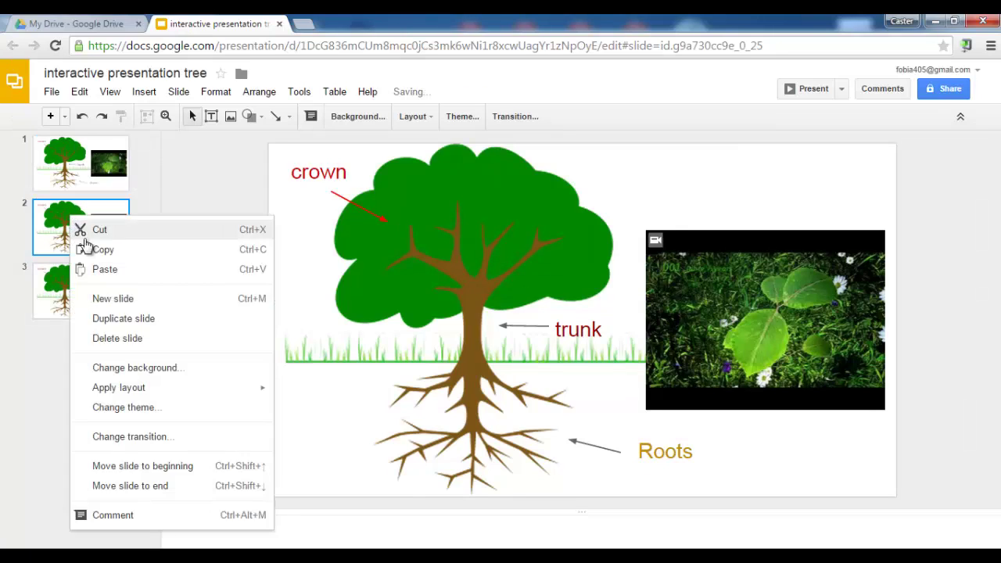
left_click(147, 320)
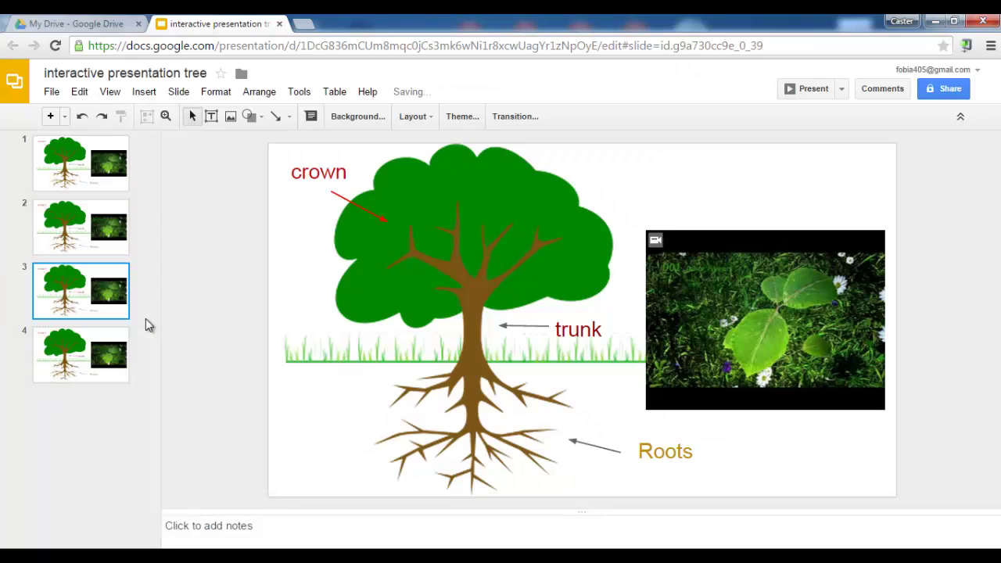
Delete the crown, trunk and Roots labels and their arrows from slide 1
left_click(92, 174)
left_click(309, 172)
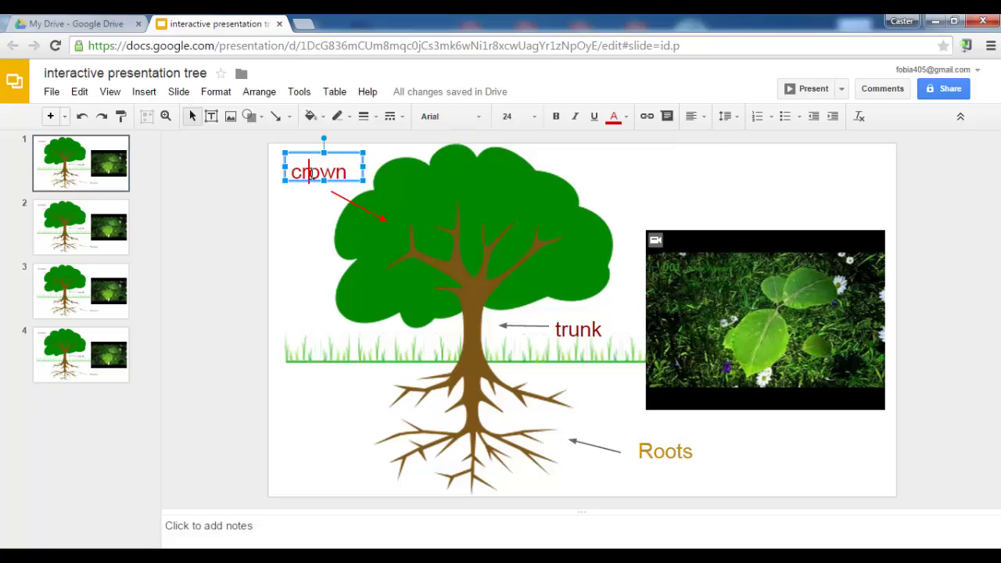
left_click(351, 201, "shift")
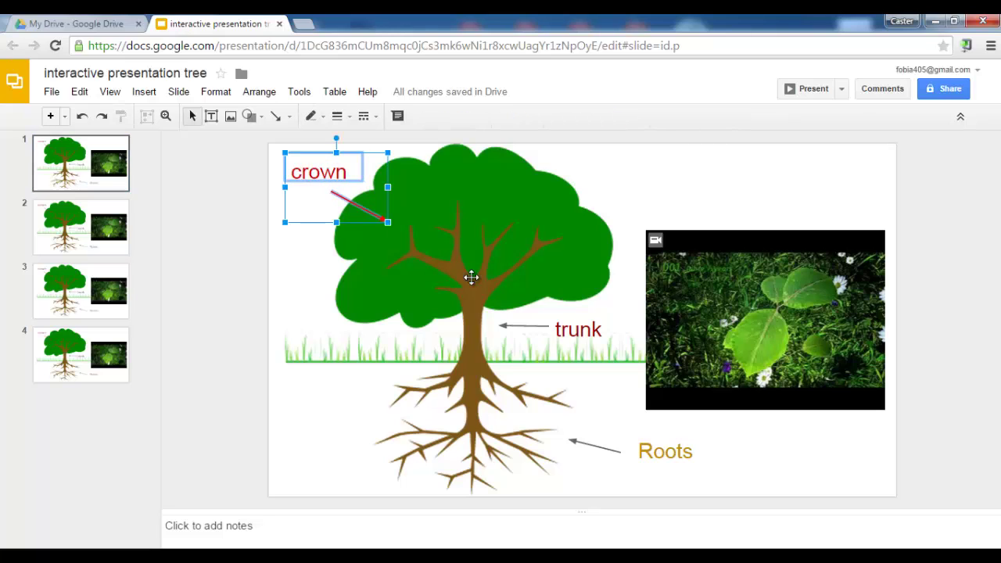
left_click(539, 327, "shift")
left_click(579, 329, "shift")
left_click(591, 444, "shift")
left_click(643, 454, "shift")
key("Delete")
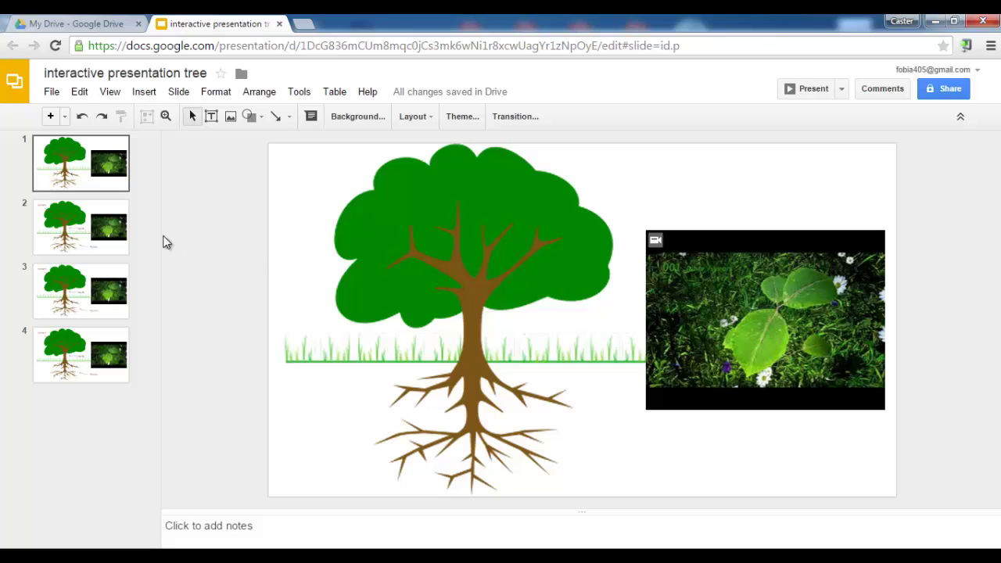
Remove the crown and trunk labels from slide 4, leaving only Roots
left_click(86, 355)
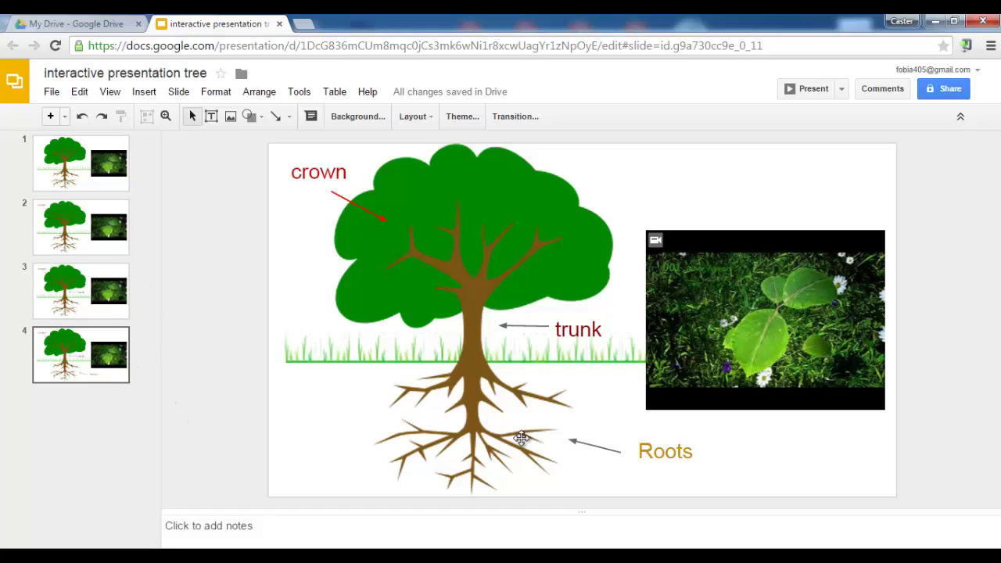
left_click(580, 330)
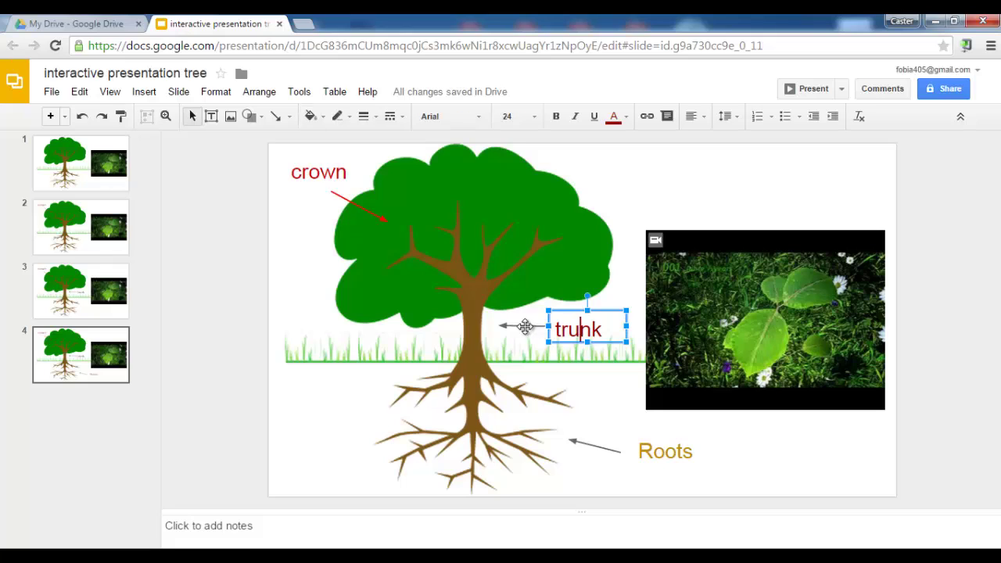
left_click(319, 167, "shift")
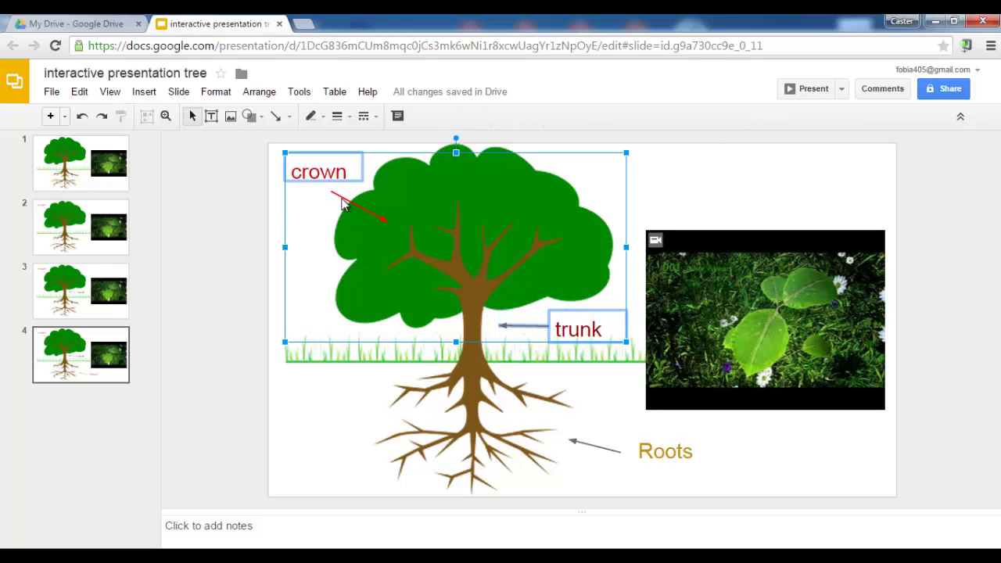
key("Escape")
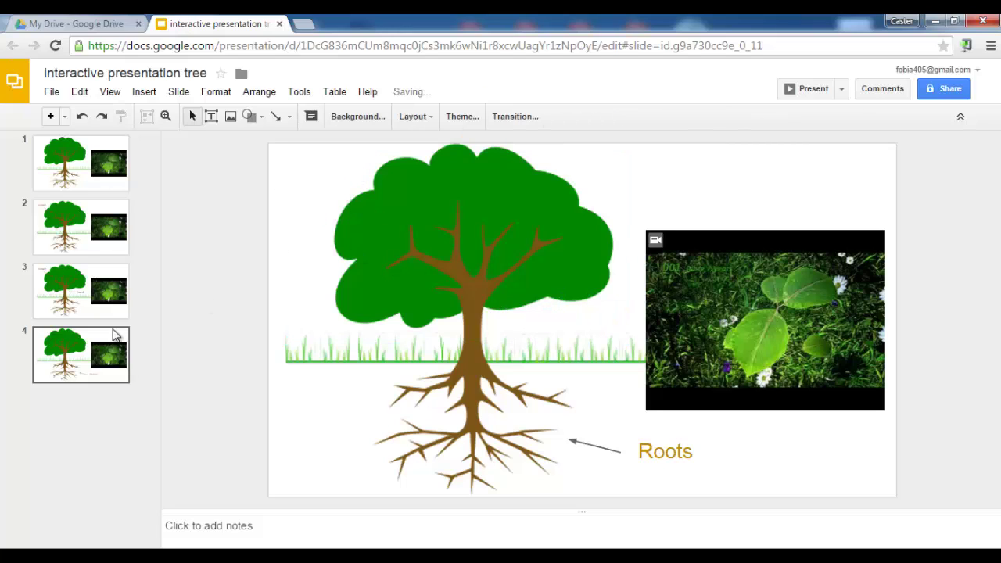
Delete the crown label and arrow from slide 3, leaving only trunk
left_click(88, 291)
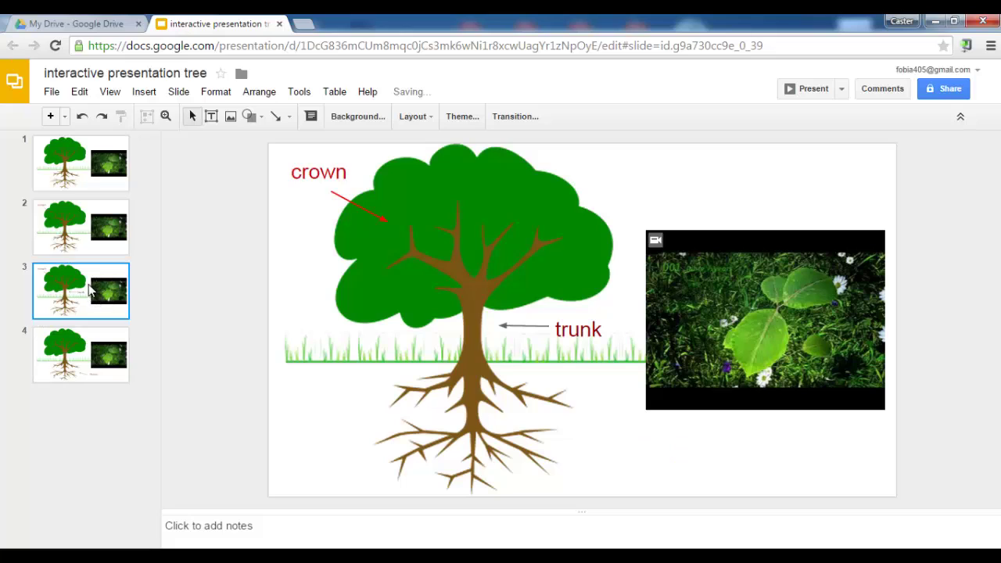
left_click(316, 169)
left_click(342, 203, "shift")
key("Delete")
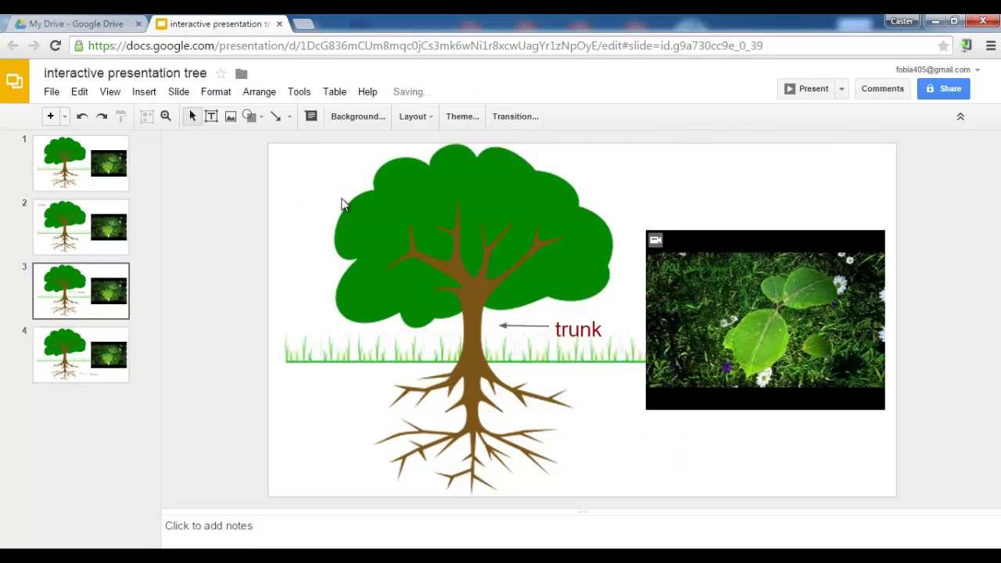
Check slides 2, 3 and 4 each keep a single label, then return to slide 1
left_click(89, 231)
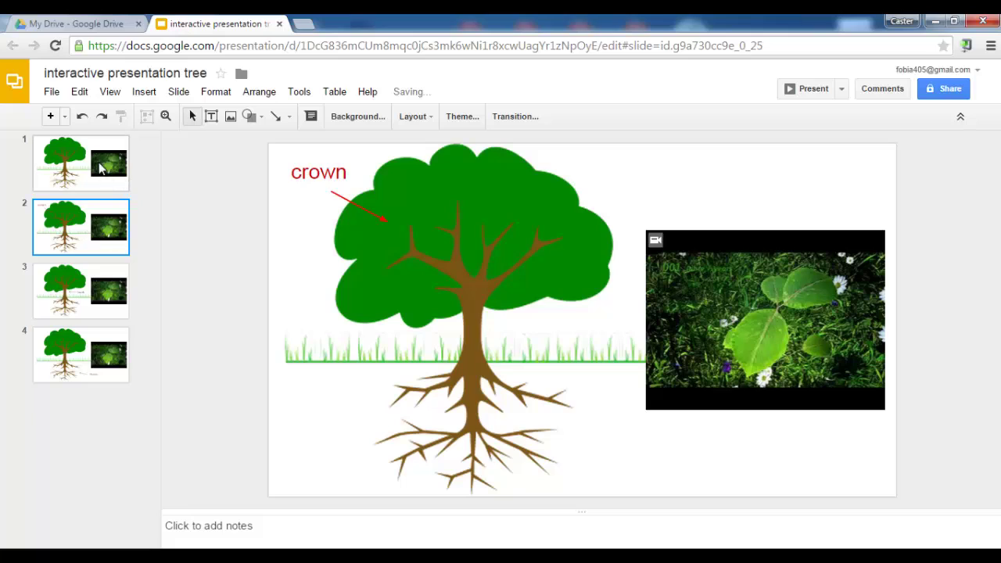
left_click(91, 302)
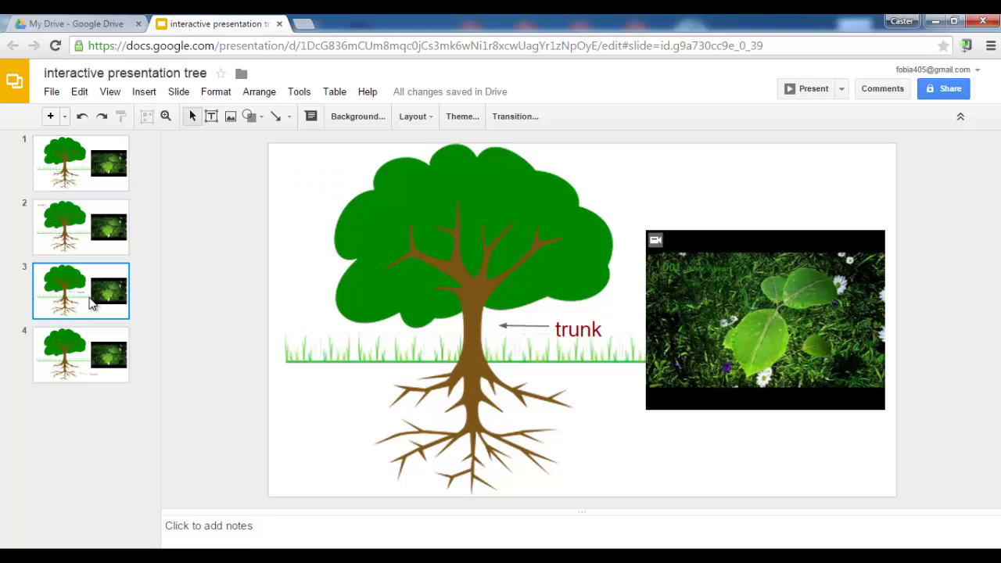
left_click(86, 366)
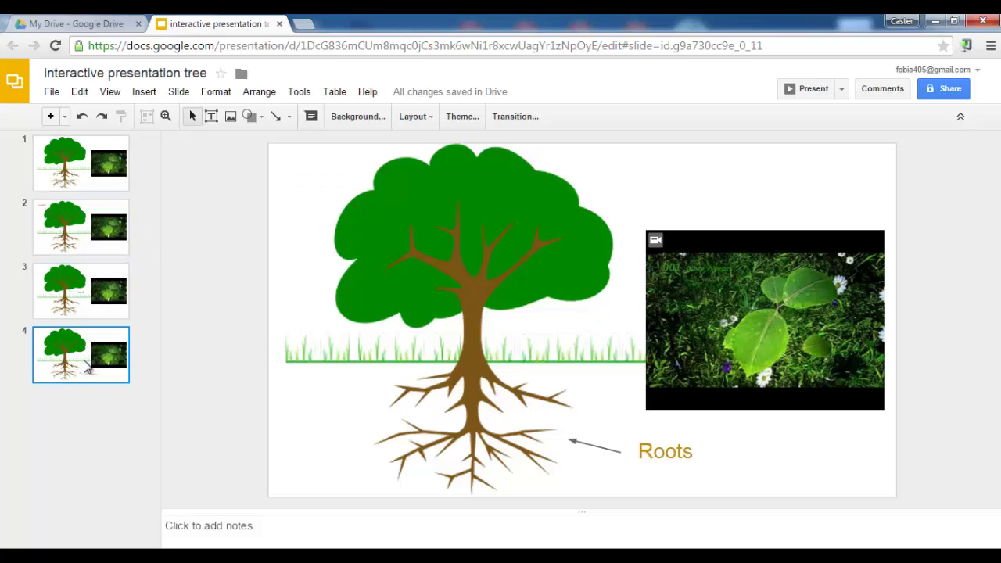
left_click(99, 447)
left_click(92, 161)
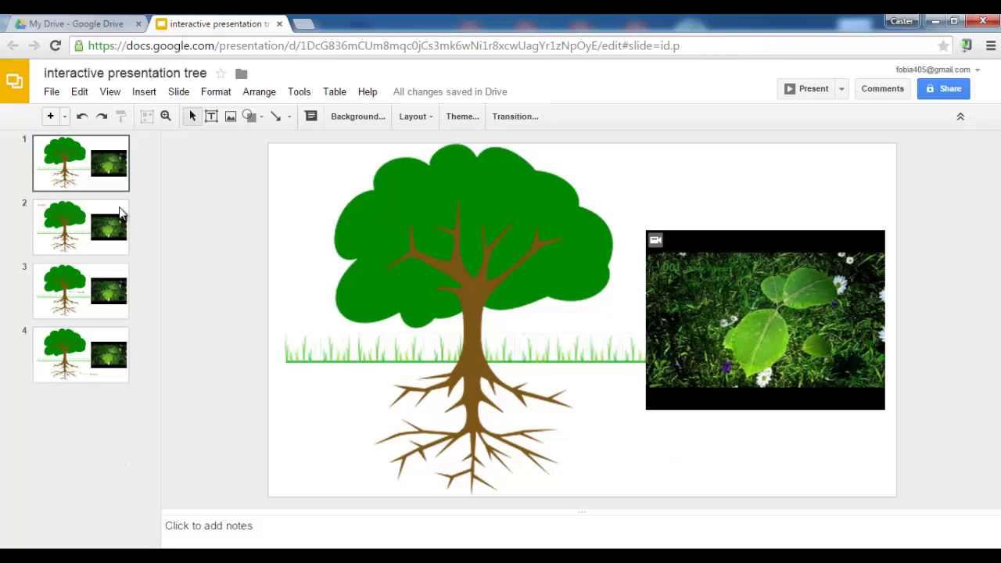
Review slides 2, 3 and 4, then return to slide 1
left_click(103, 230)
left_click(100, 292)
left_click(93, 356)
left_click(92, 174)
Link the invisible crown shape on slide 1 to Slide 2 in this presentation
left_click(391, 225)
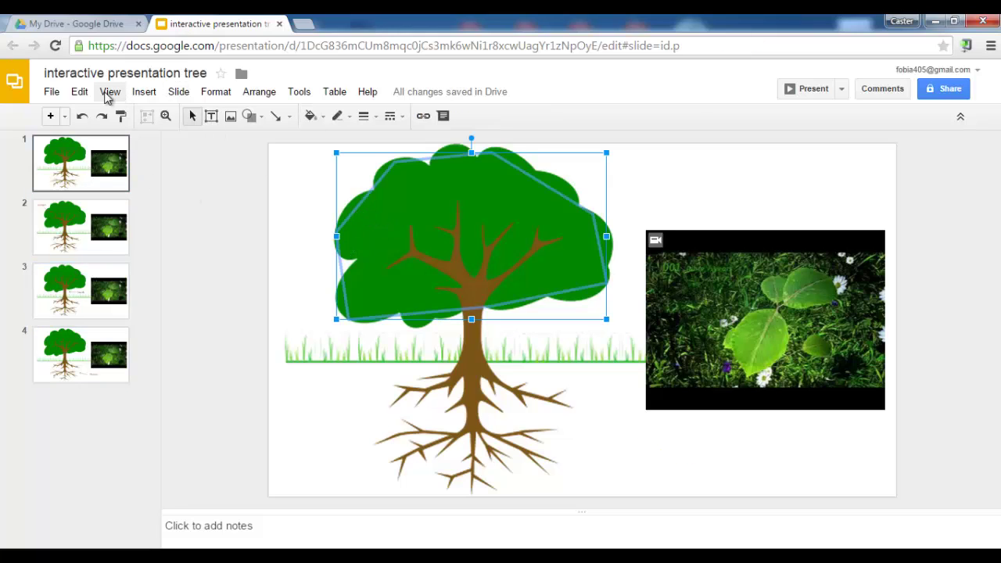
left_click(81, 92)
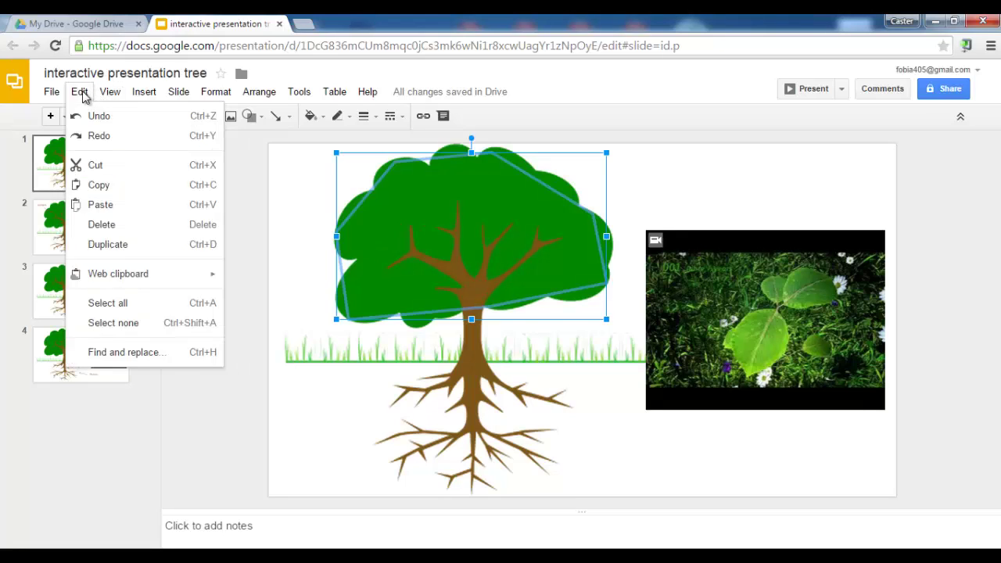
mouse_move(111, 97)
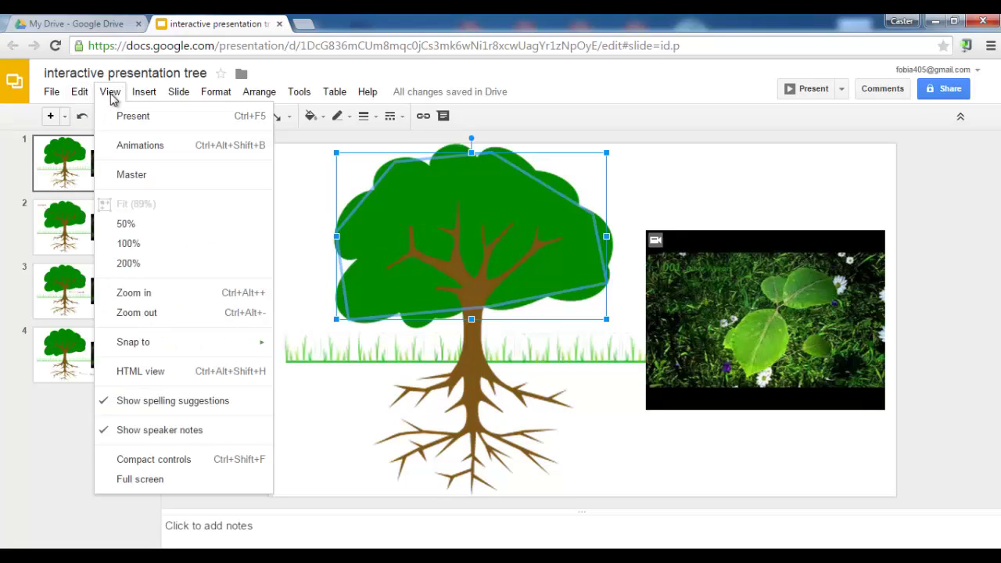
mouse_move(150, 94)
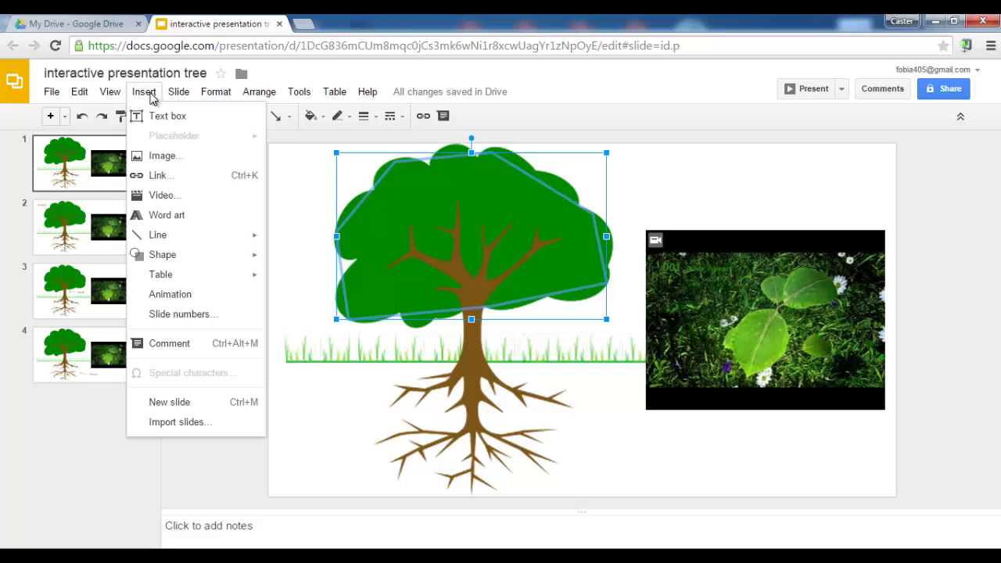
left_click(180, 175)
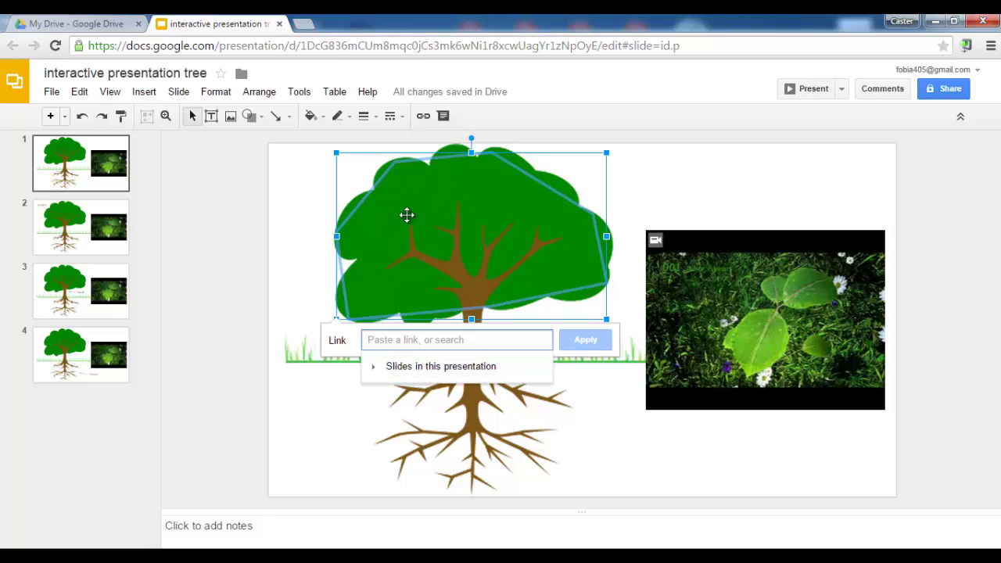
left_click(412, 373)
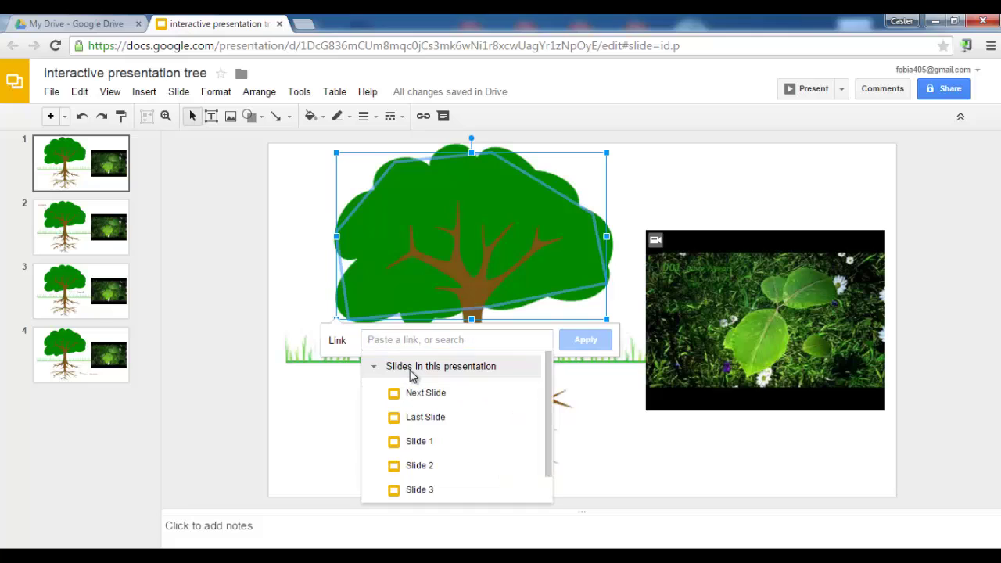
left_click(435, 466)
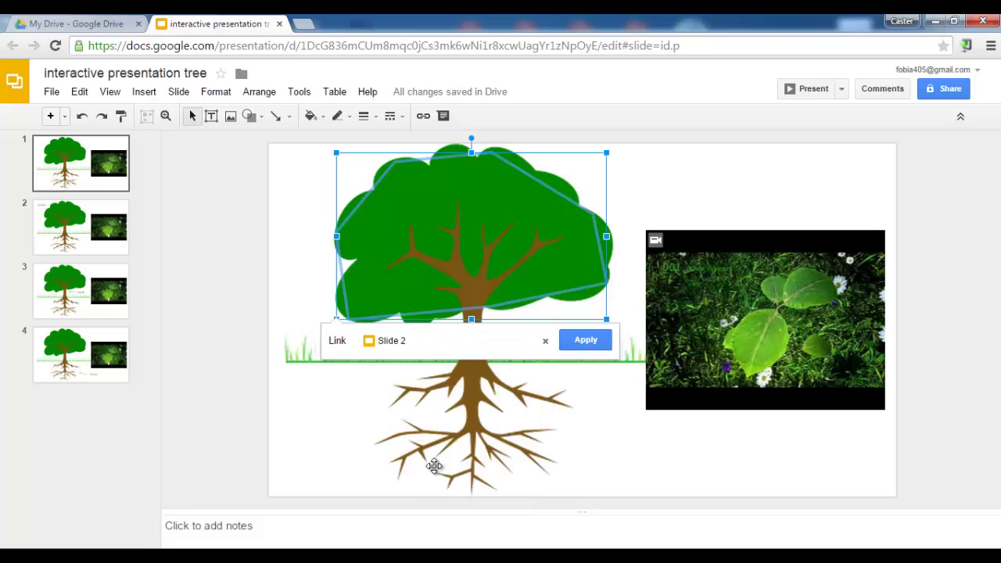
left_click(585, 342)
left_click(243, 275)
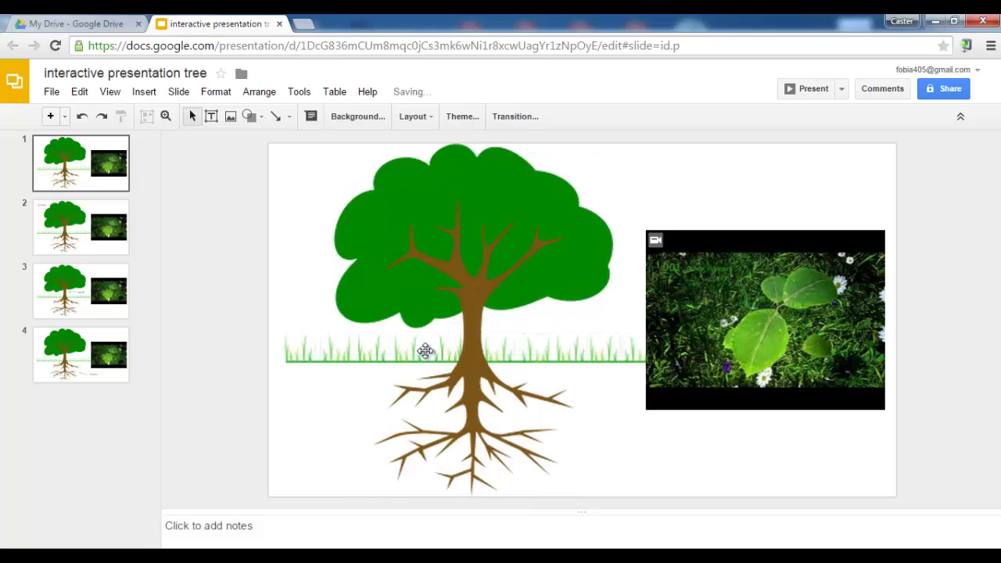
Link the trunk shape on slide 1 to Slide 3
left_click(472, 330)
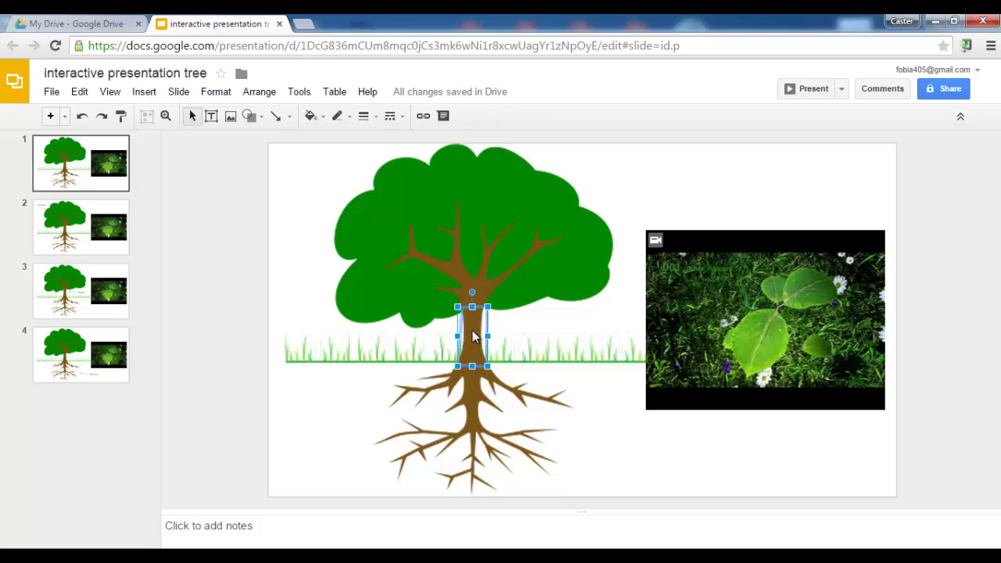
left_click(178, 95)
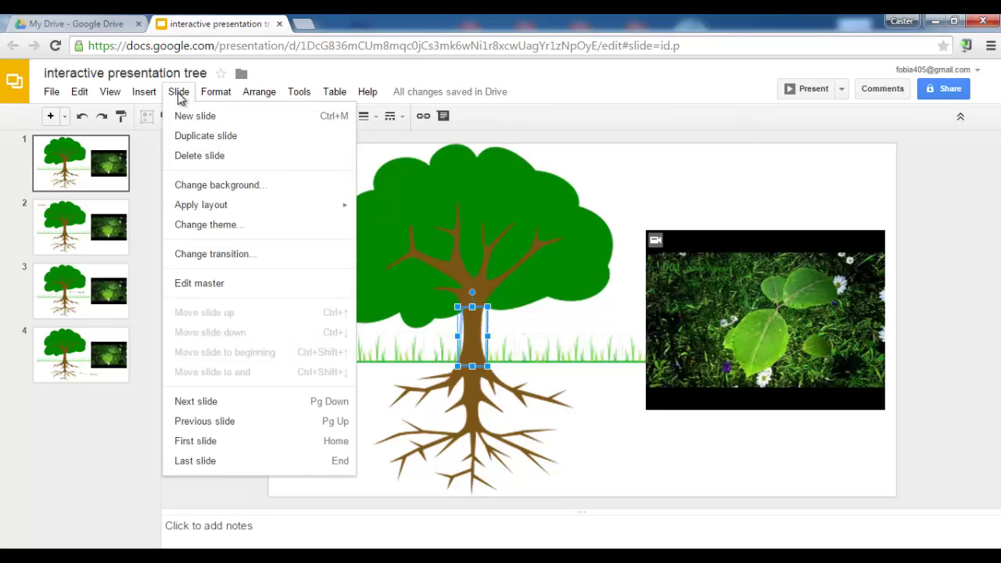
mouse_move(144, 95)
left_click(180, 173)
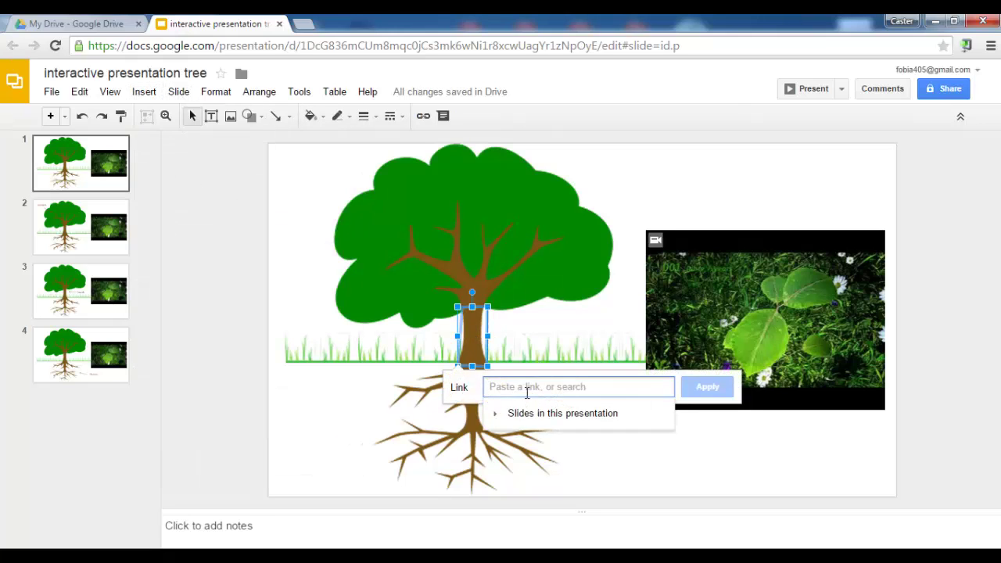
left_click(550, 416)
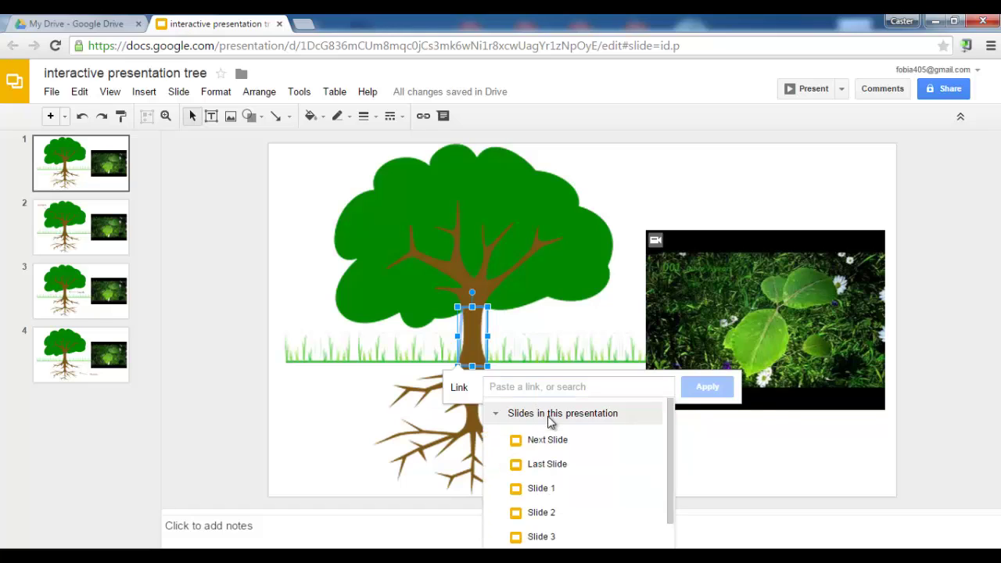
left_click(554, 537)
left_click(709, 391)
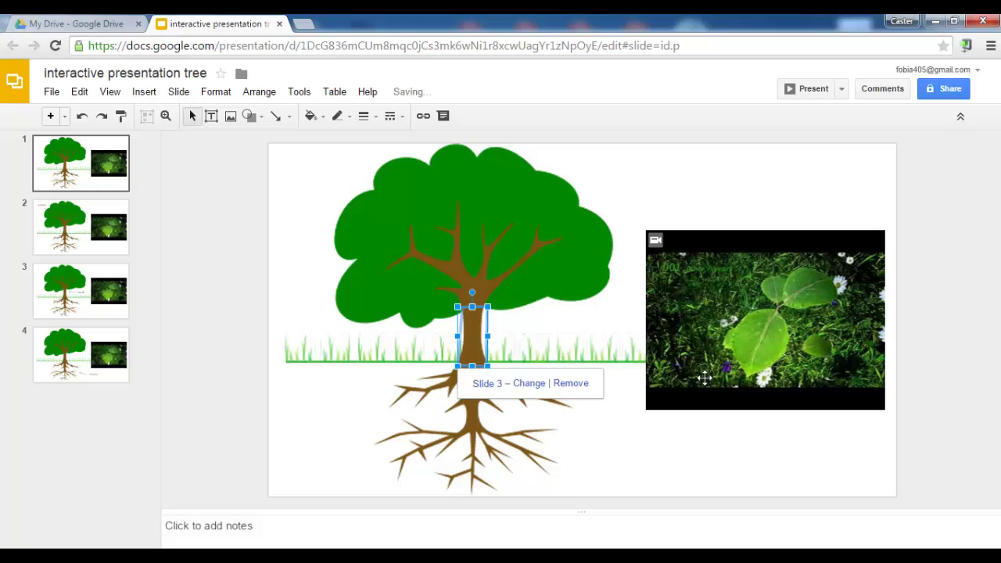
left_click(277, 312)
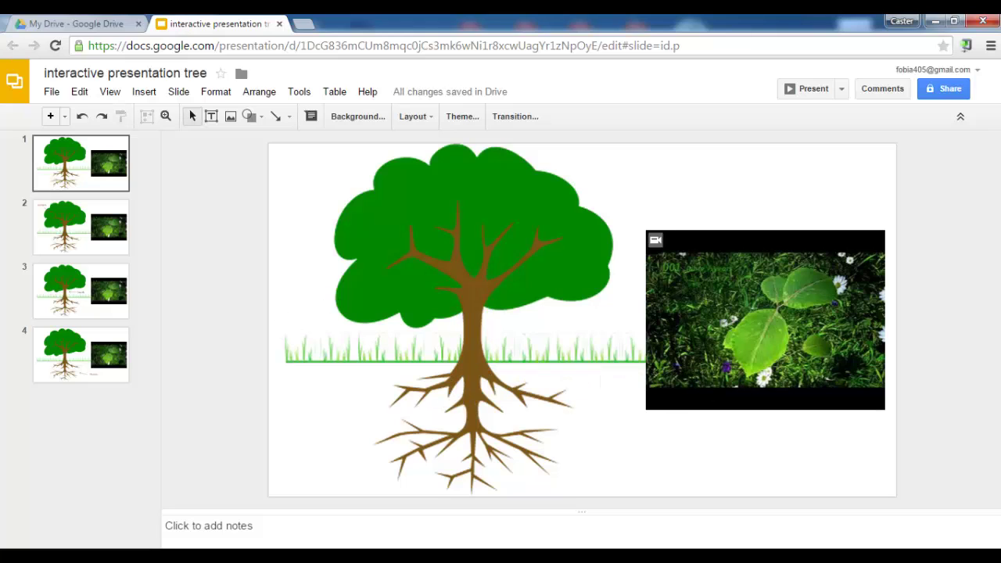
Link the roots shape on slide 1 to Slide 4
left_click(469, 415)
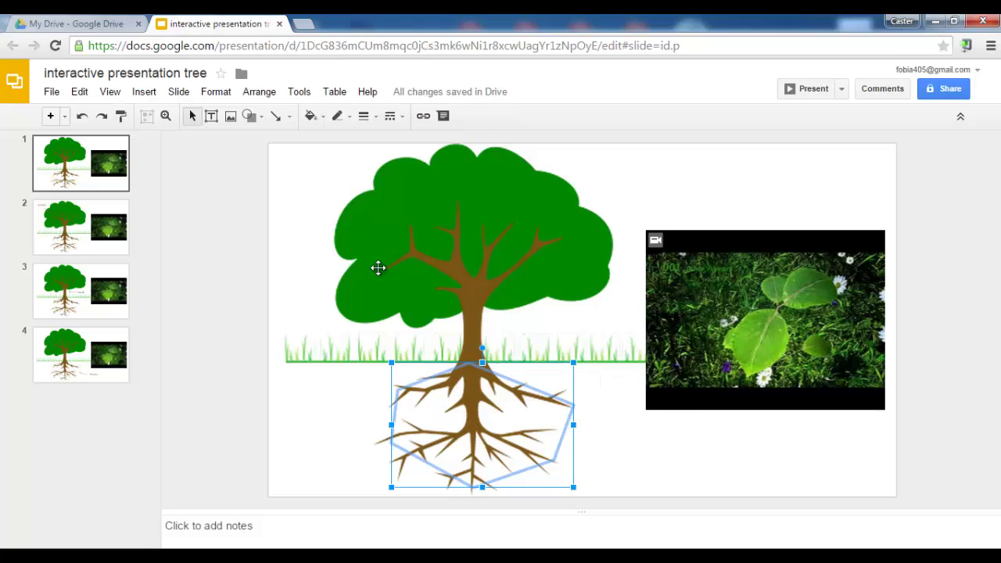
left_click(145, 94)
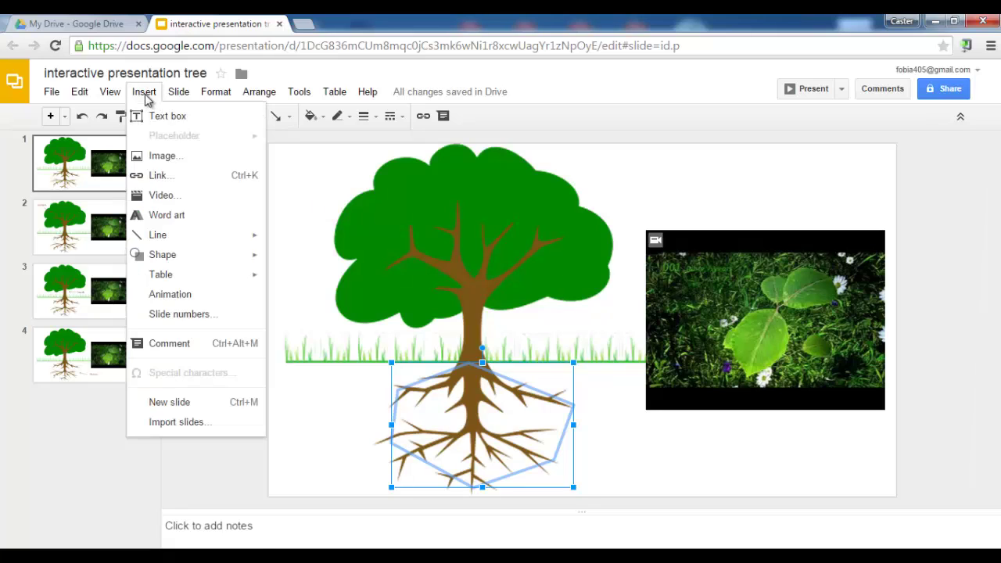
left_click(188, 176)
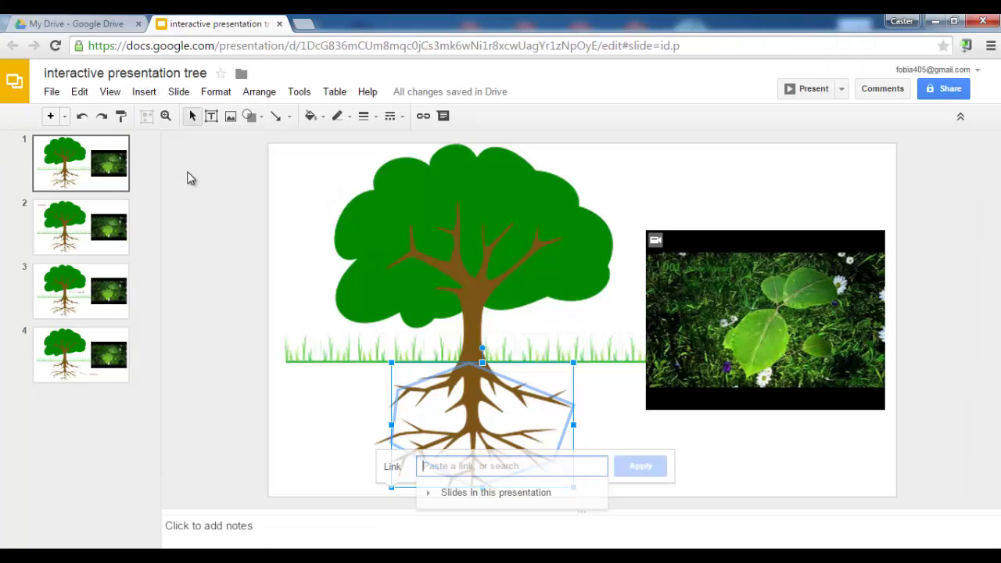
left_click(488, 495)
scroll(601, 519, "down", 1)
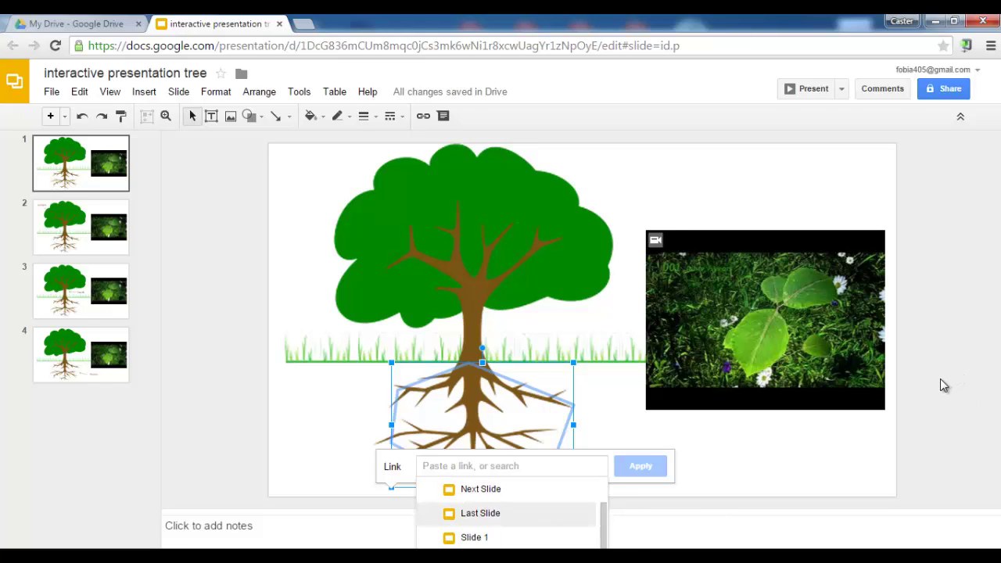
scroll(937, 387, "down", 1)
key("Down")
key("Down")
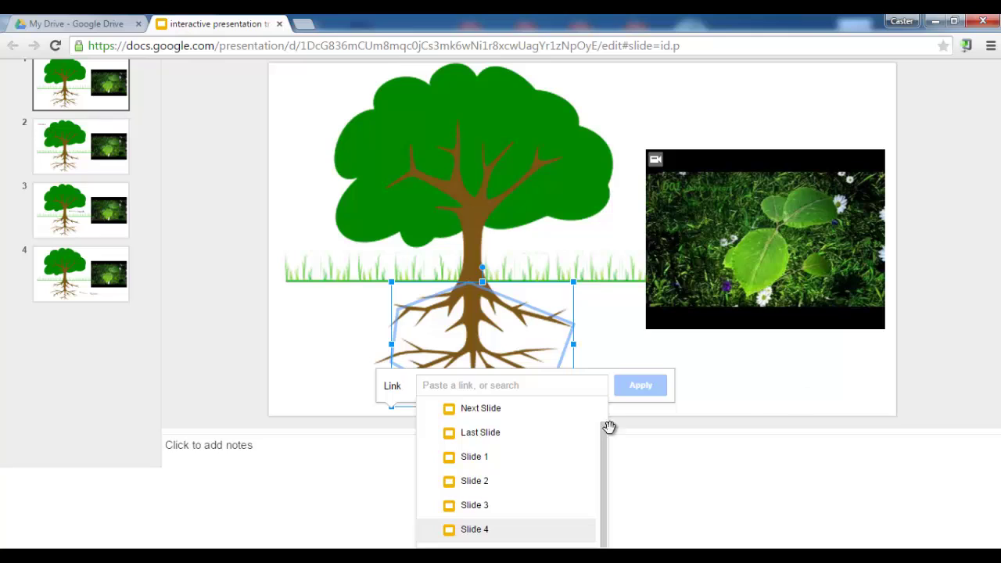
left_click(491, 534)
left_click(629, 477)
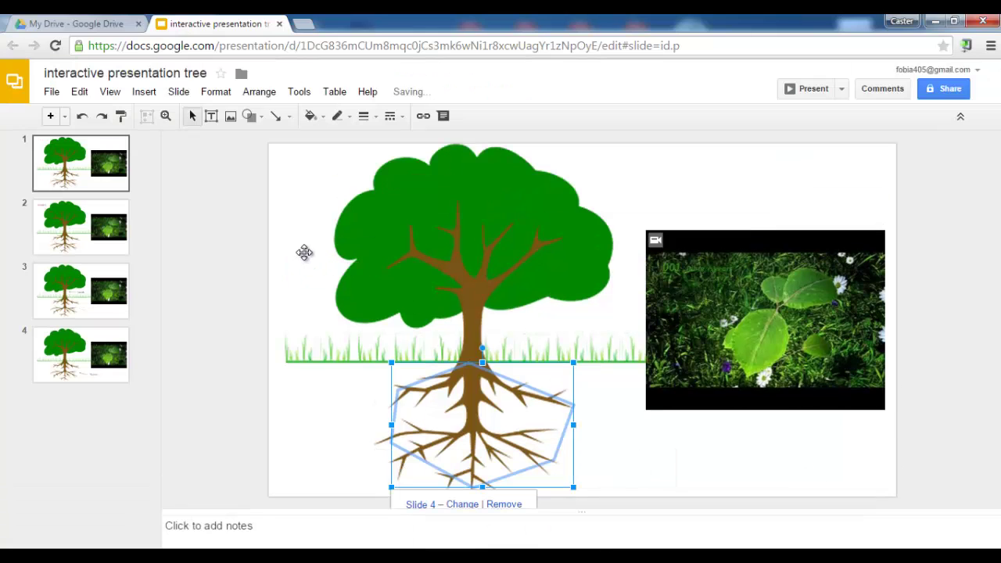
left_click(195, 212)
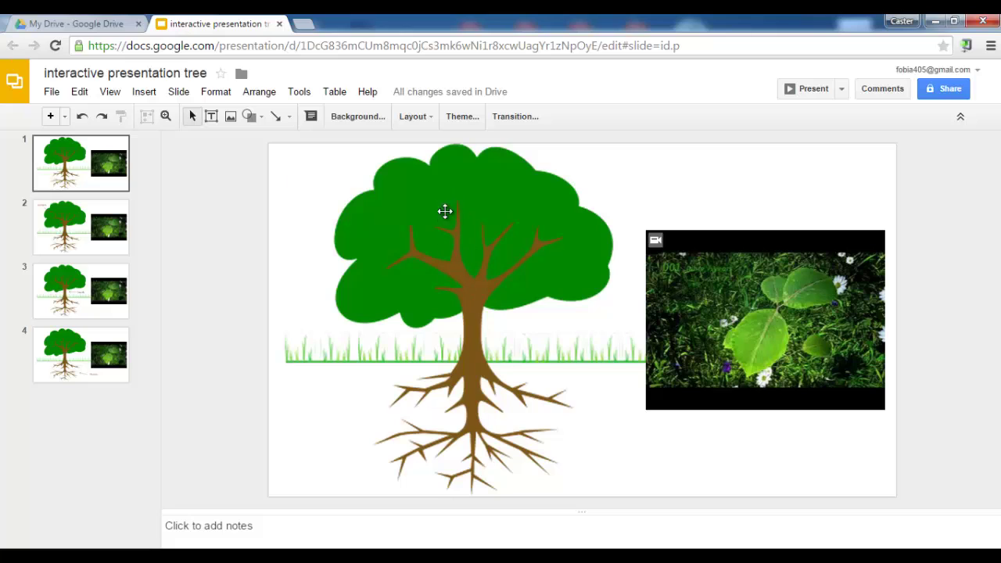
Review the crown, trunk and Roots caption slides, then return to slide 1
left_click(105, 225)
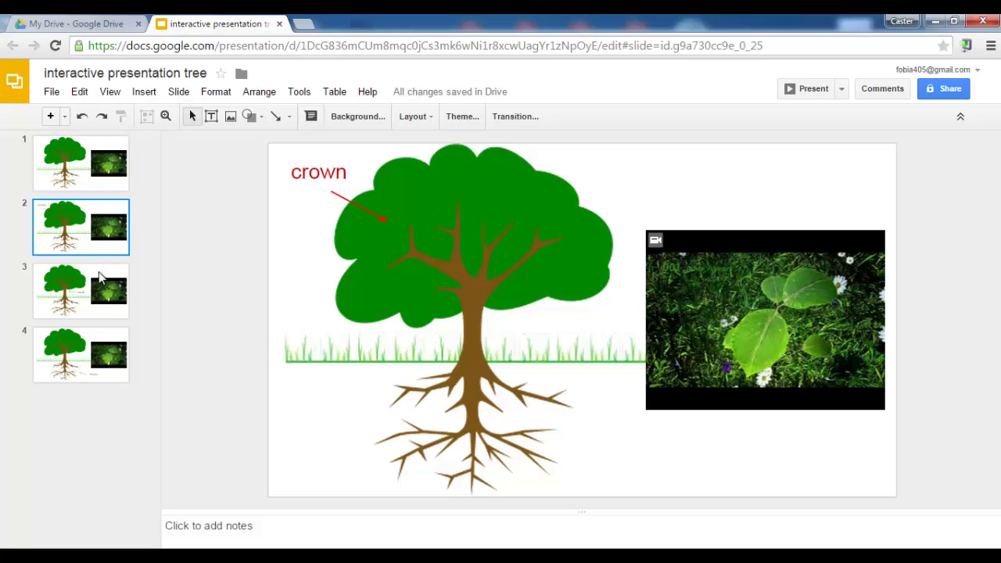
left_click(87, 302)
left_click(78, 357)
left_click(90, 164)
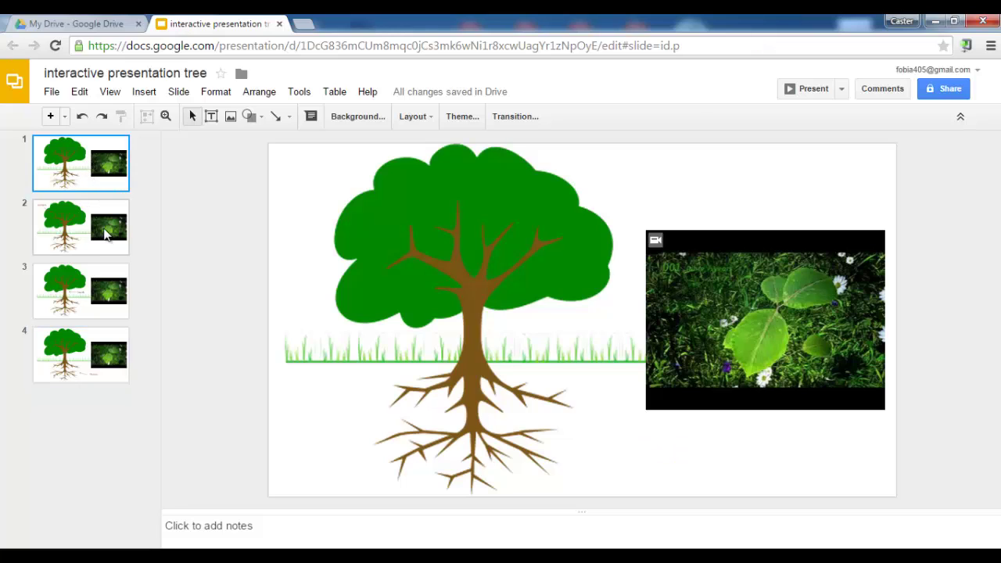
Paste slide 1's selected linked tree shapes onto slides 2, 3 and 4
left_click(456, 192)
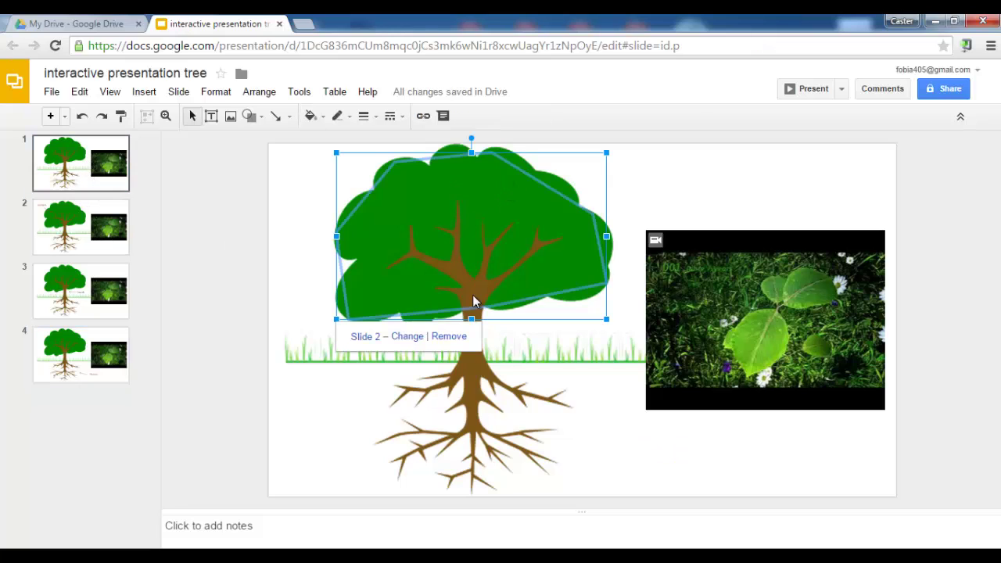
left_click(483, 374, "shift")
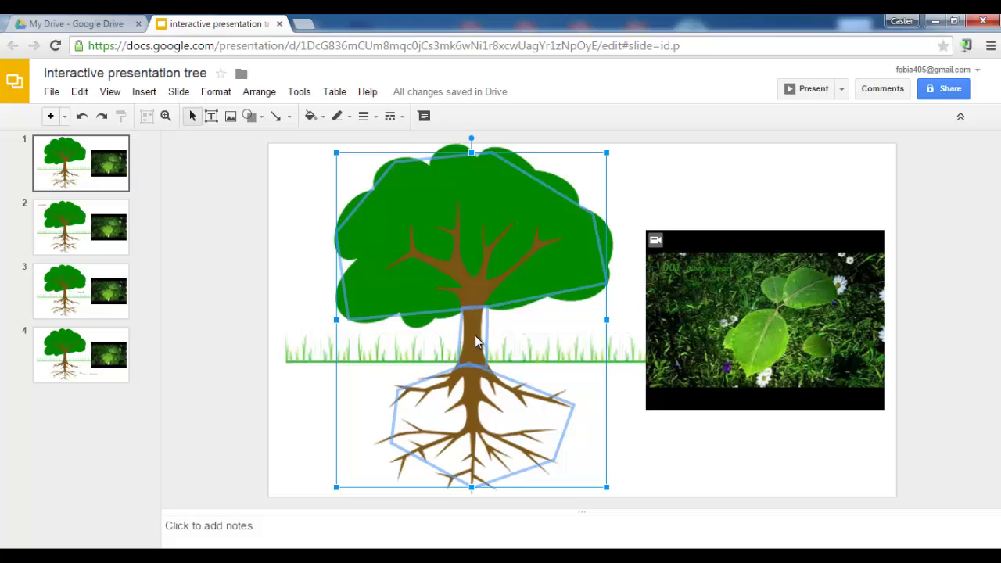
left_click(103, 229)
key("ctrl+v")
left_click(104, 290)
key("ctrl+v")
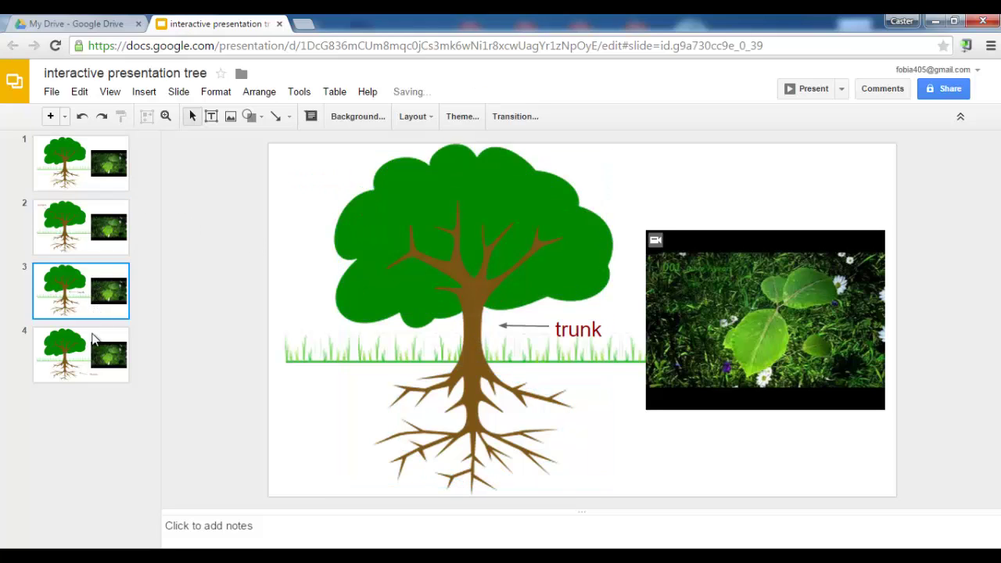
left_click(93, 359)
key("ctrl+v")
left_click(231, 212)
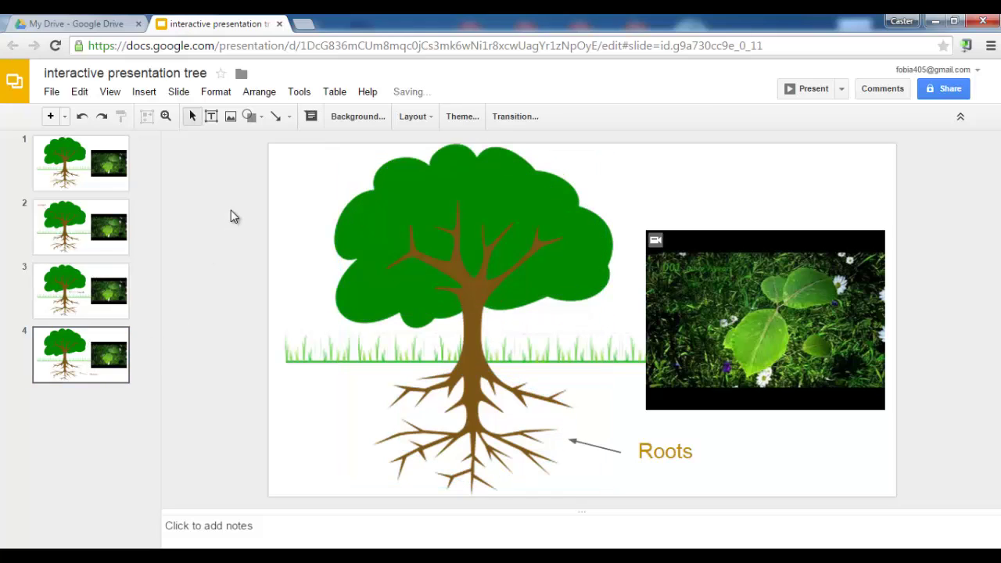
left_click(86, 163)
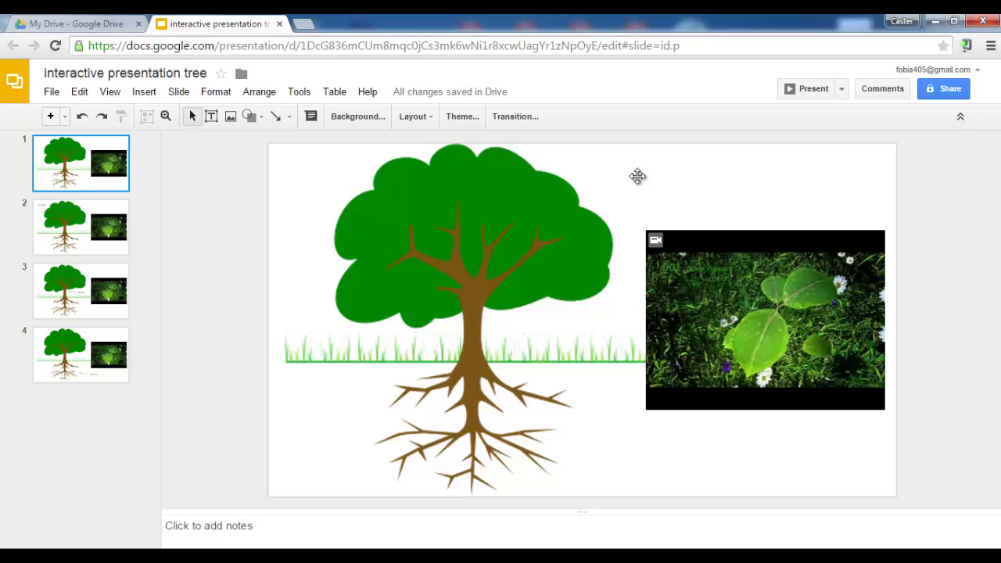
Present the four-slide tree slideshow full screen using the Present button
left_click(811, 91)
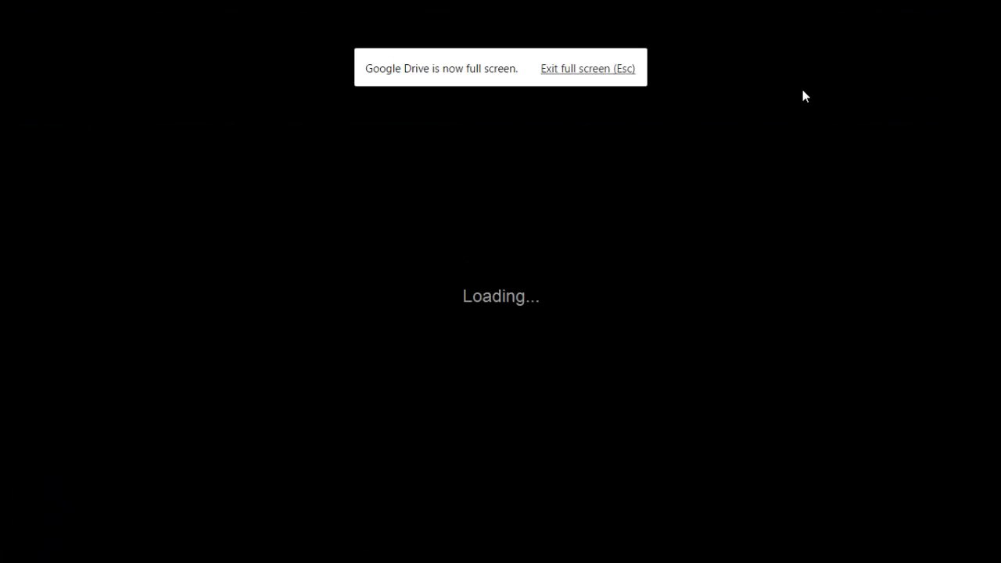